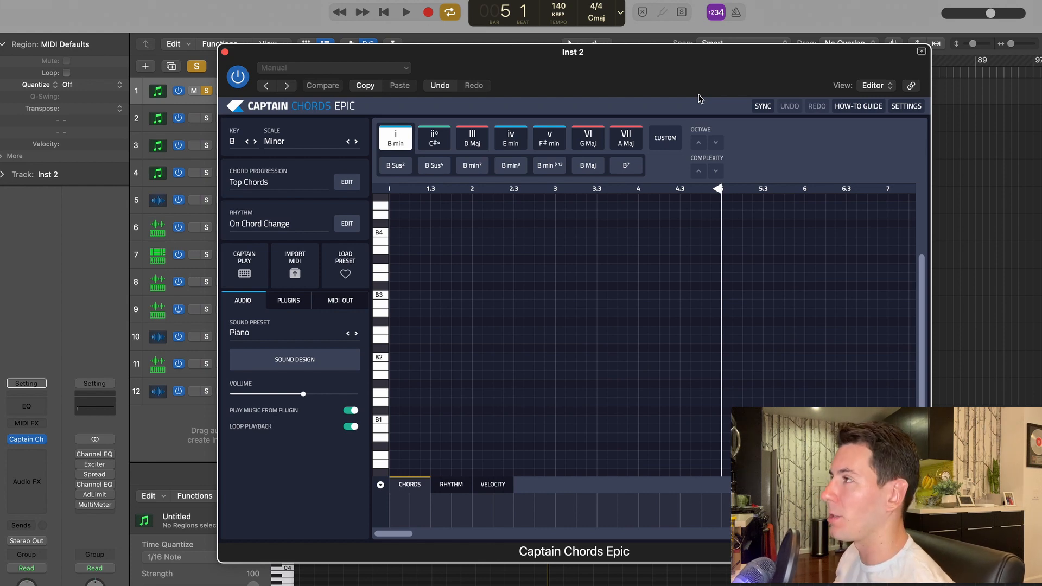
Look through the available chord progression banks, leaving the current progression bank as it is.
left_click(281, 190)
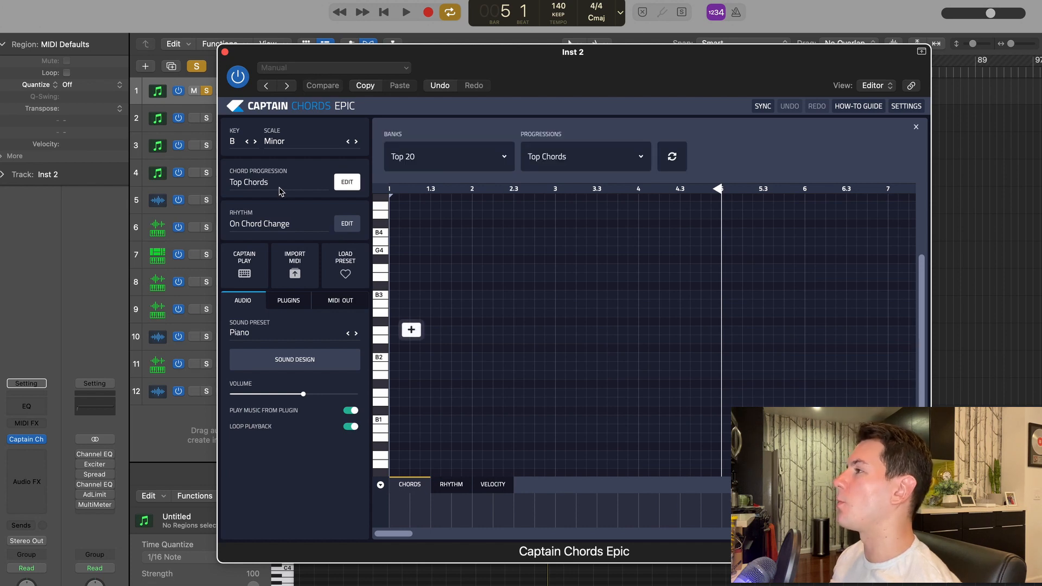
left_click(426, 168)
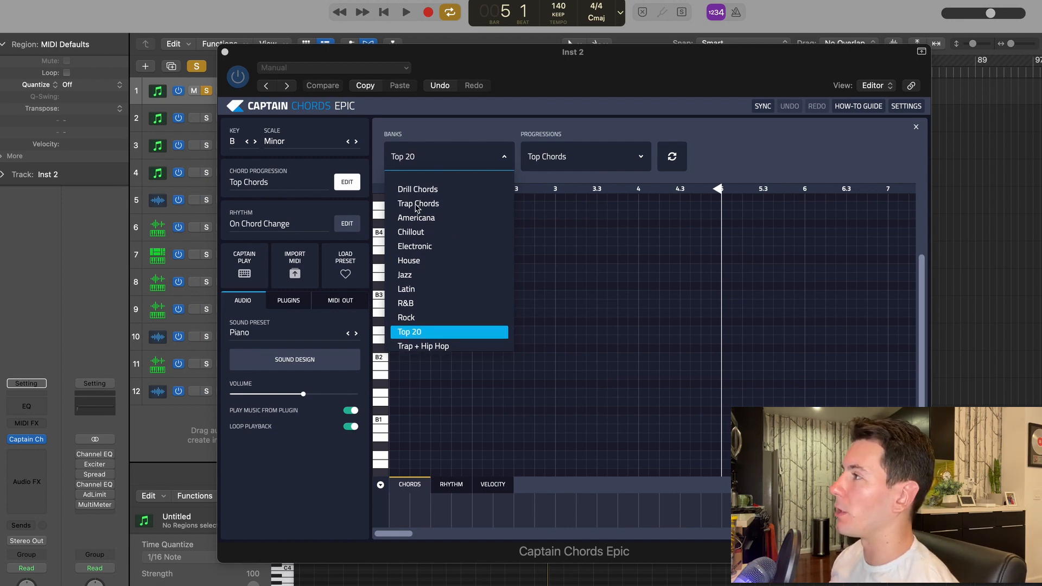
scroll(411, 229, "down", 1)
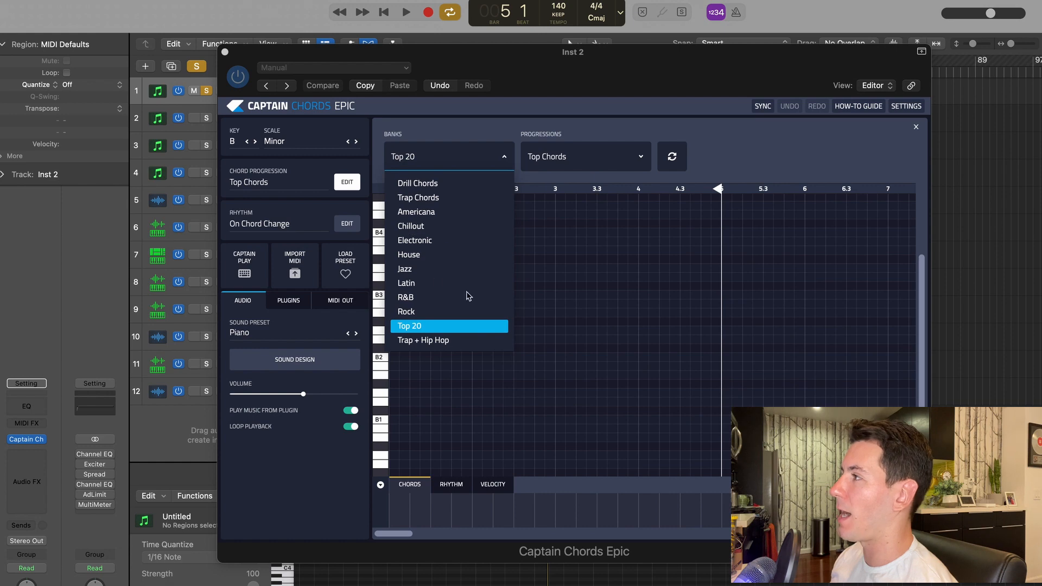
left_click(493, 123)
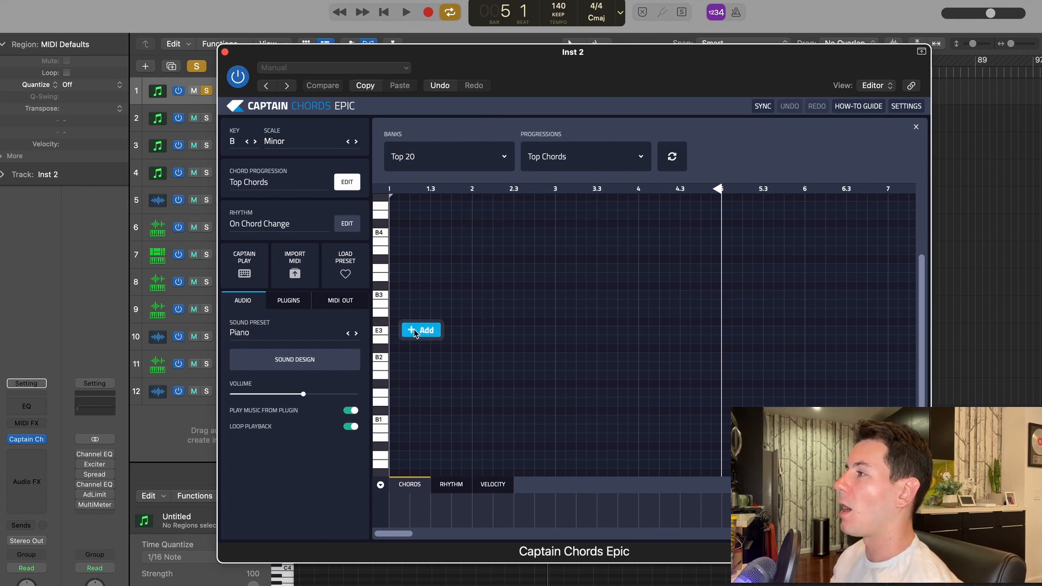
Add four consecutive one-bar B min chords to fill bars 1 to 4 of the empty progression.
left_click(418, 330)
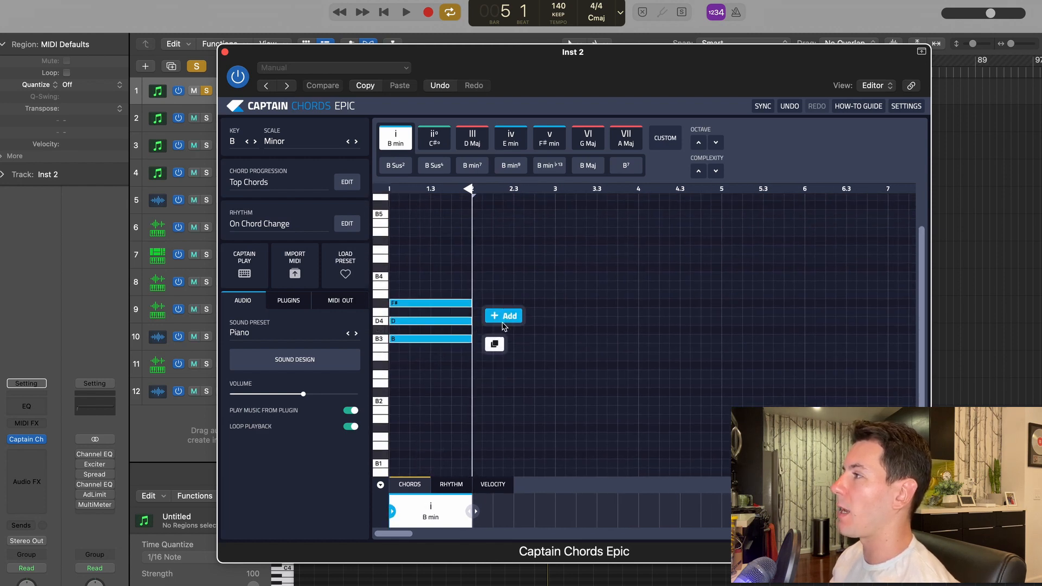
left_click(505, 318)
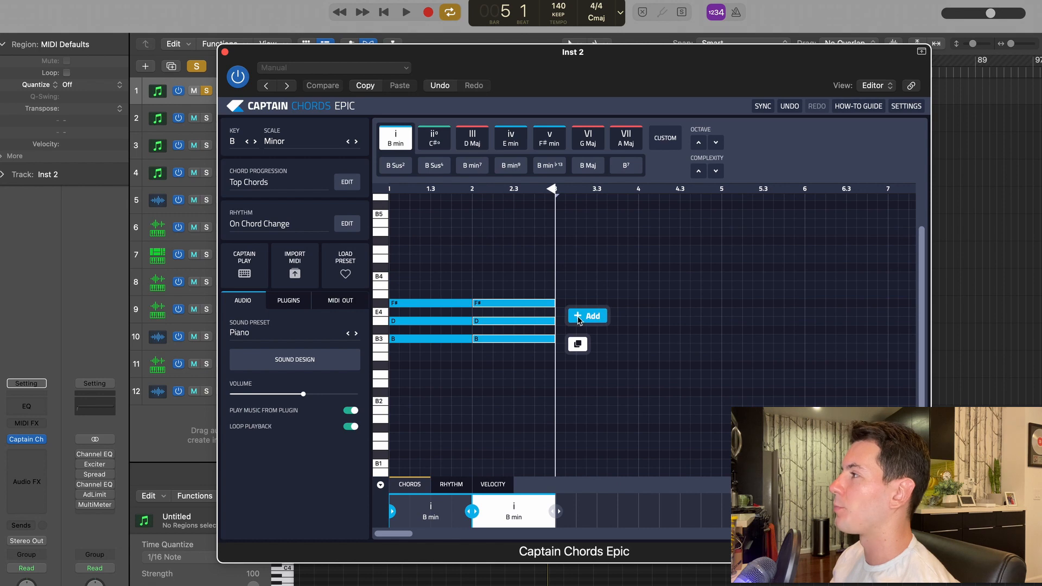
left_click(579, 316)
left_click(662, 317)
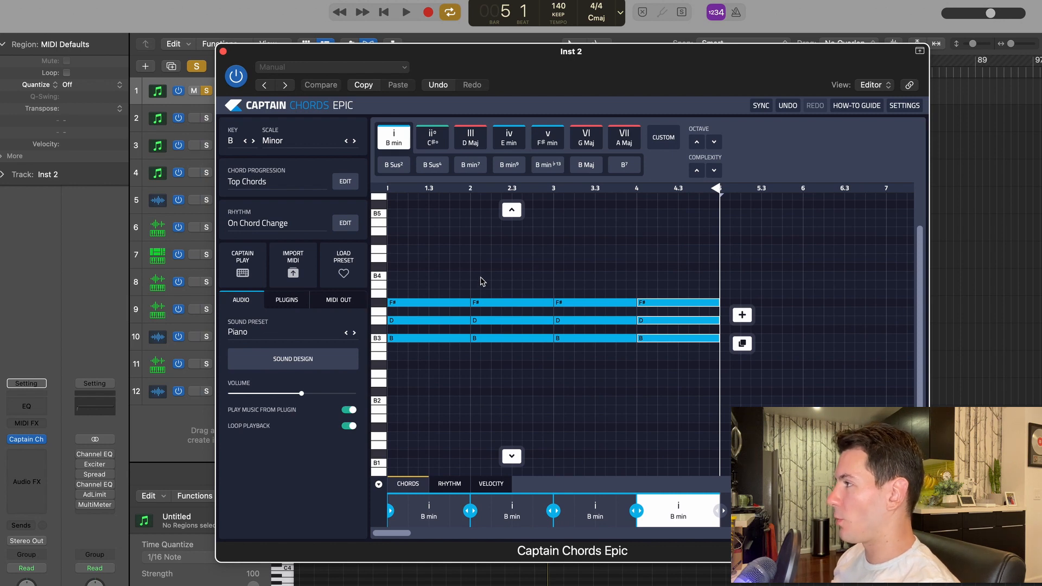
Lower all four B min chords by one octave and play them back.
left_click_drag(770, 272, 387, 371)
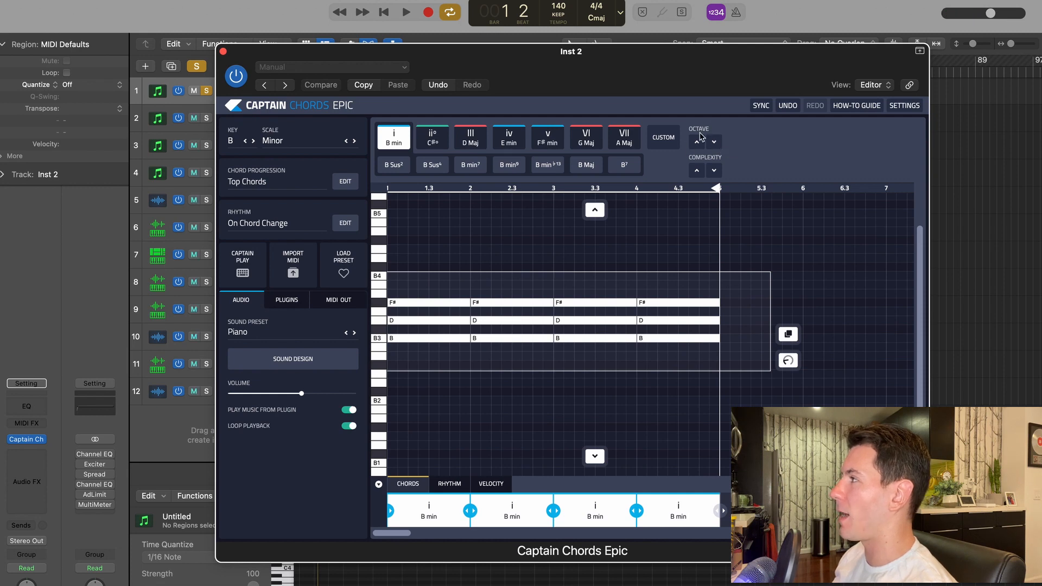
left_click(716, 144)
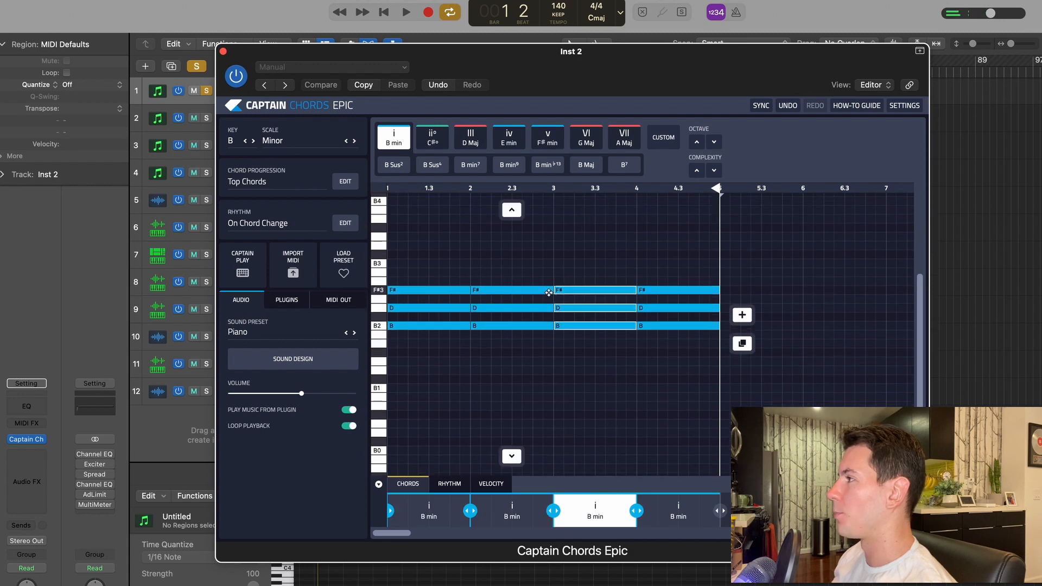
key("space")
key("space")
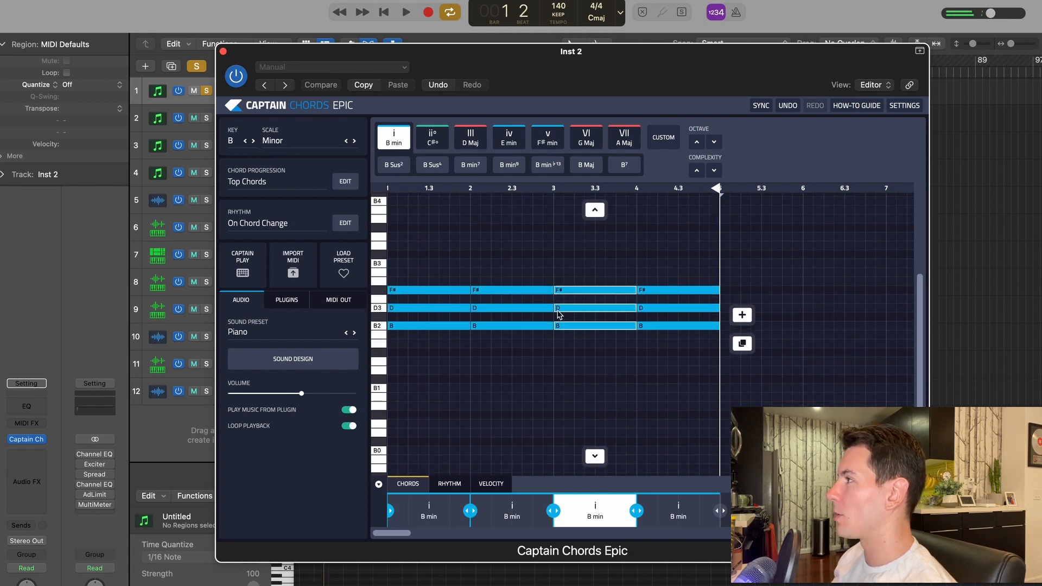
scroll(445, 269, "up", 3)
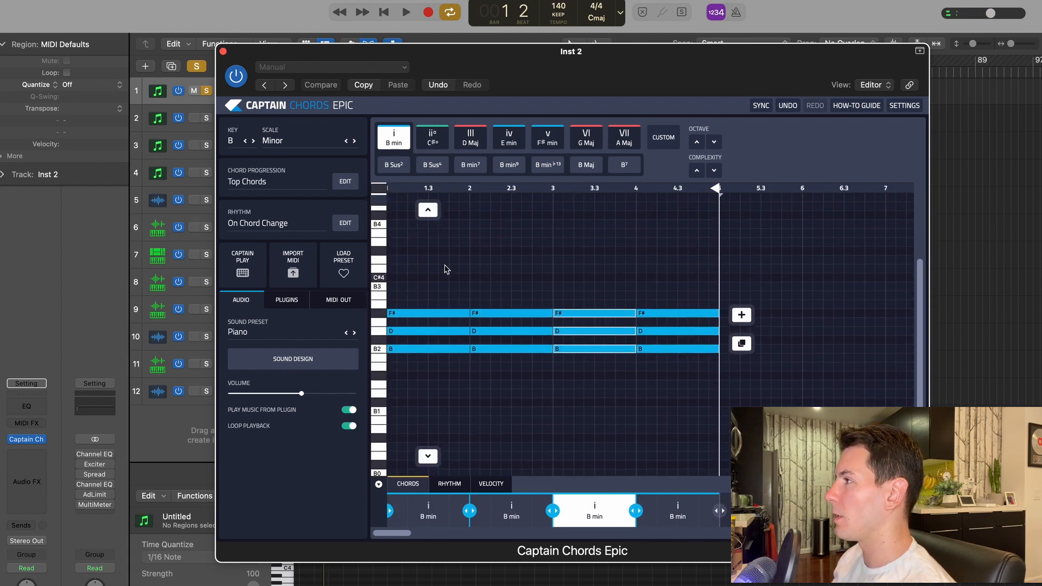
key("space")
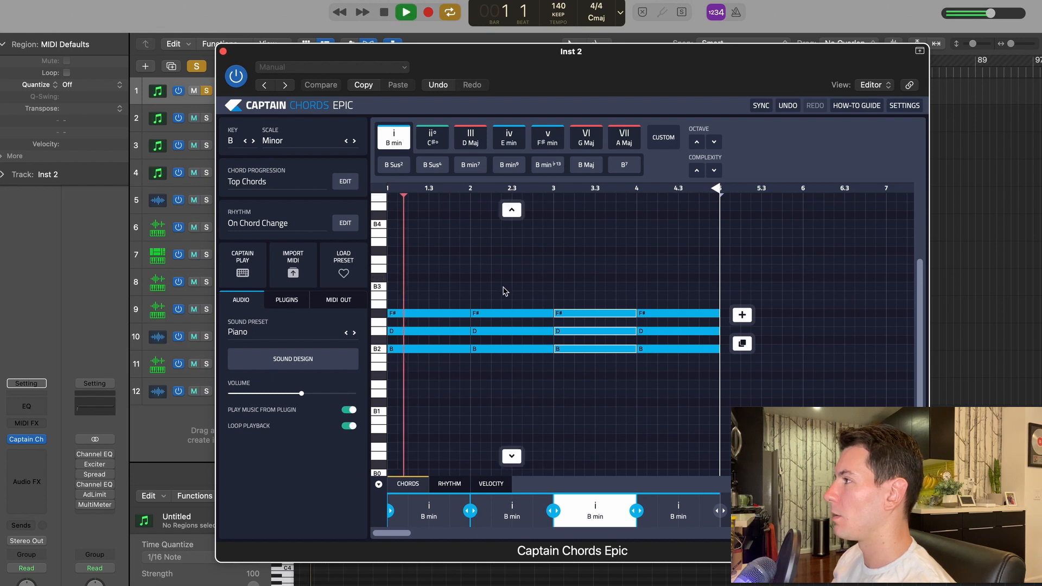
key("space")
Audition the ii°, III, iv and v chords in bar 2, ending on III (D Maj).
left_click(503, 293)
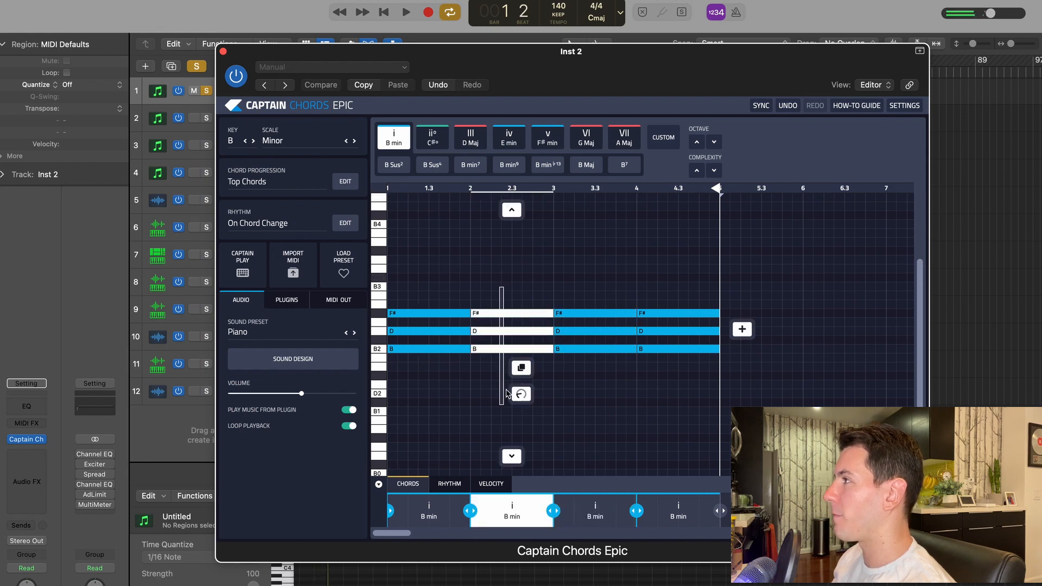
left_click(437, 142)
left_click(470, 138)
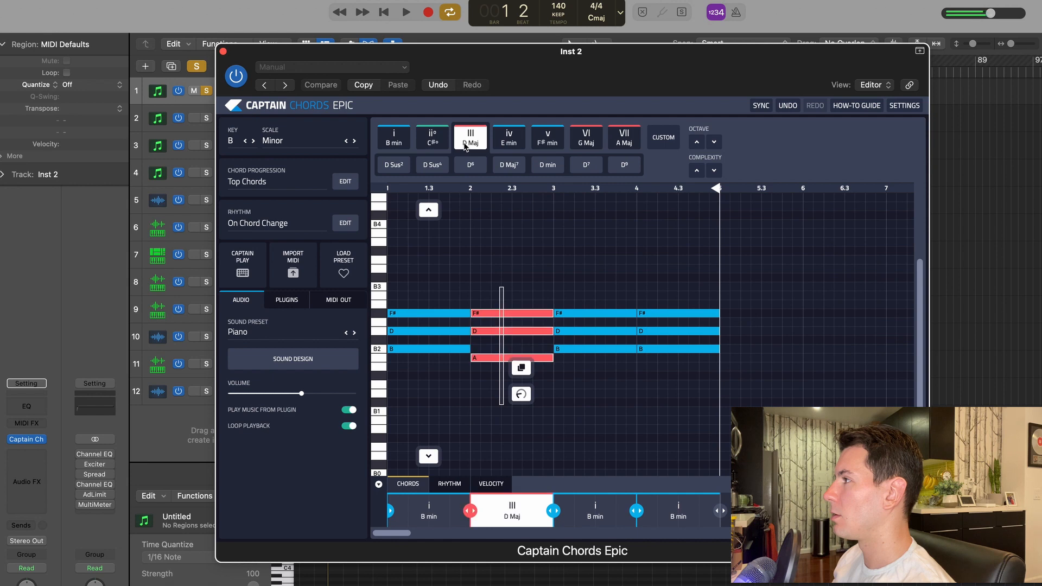
left_click(504, 142)
left_click(547, 141)
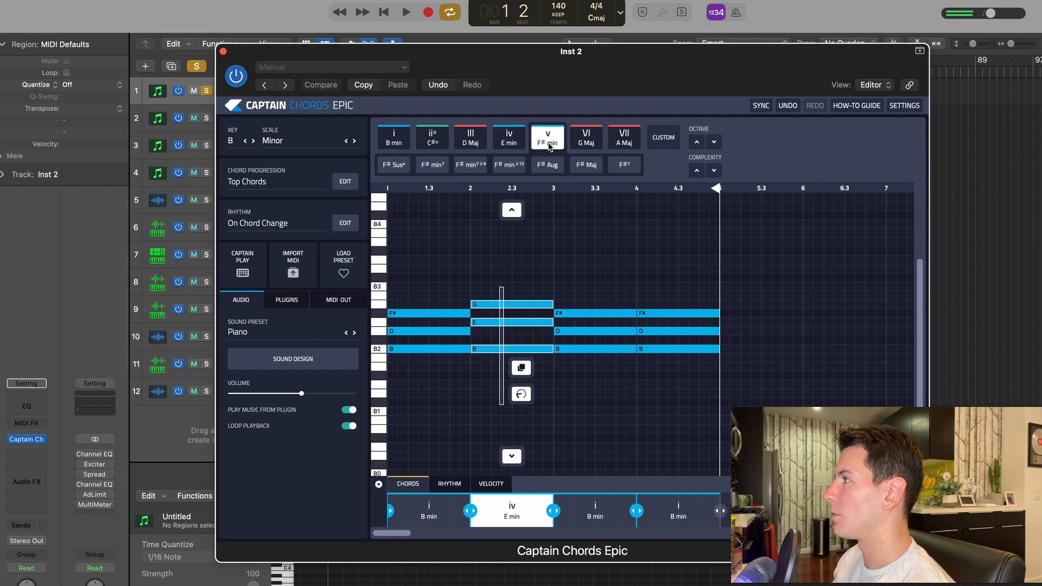
left_click(470, 143)
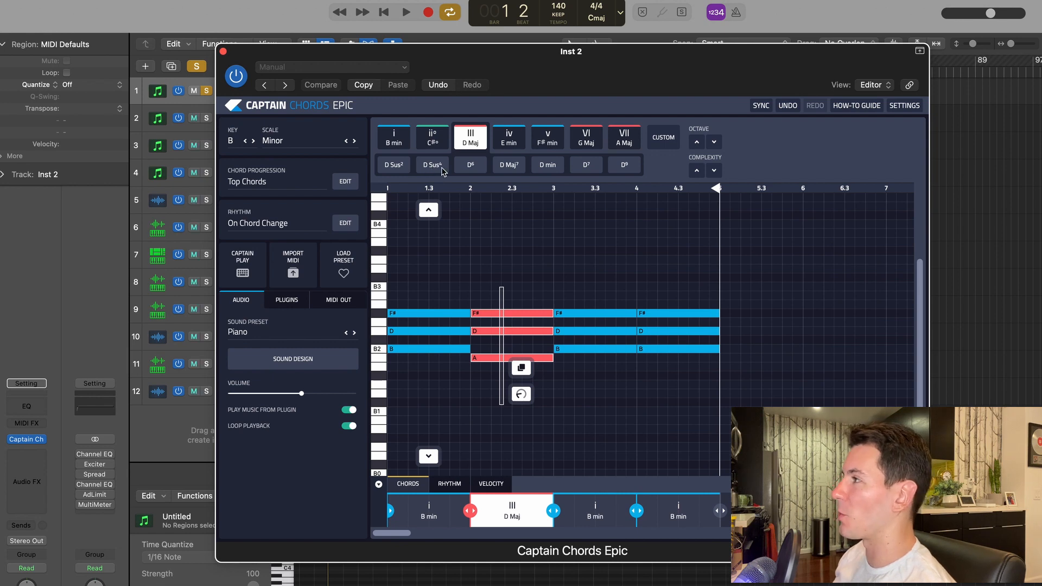
Try the D6, D Sus4, D Sus2 and D Maj7 variations on the bar 2 chord, listening with playback.
left_click(471, 165)
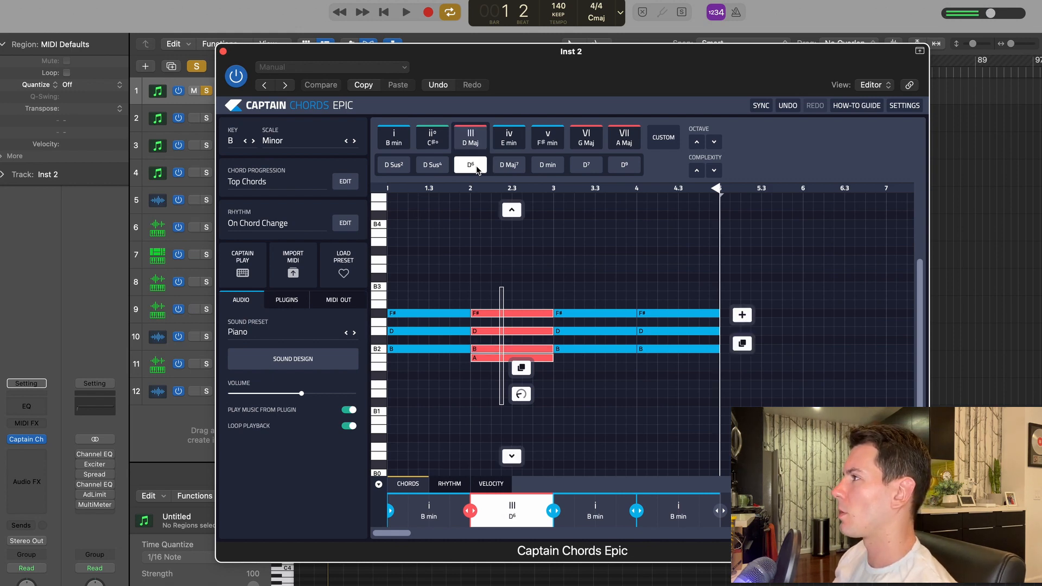
left_click(436, 167)
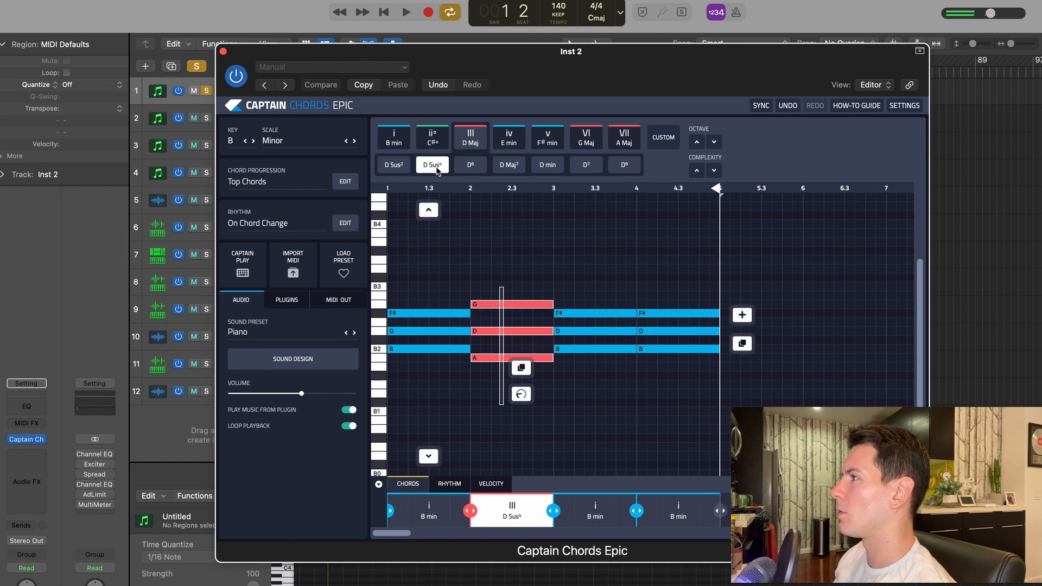
key("space")
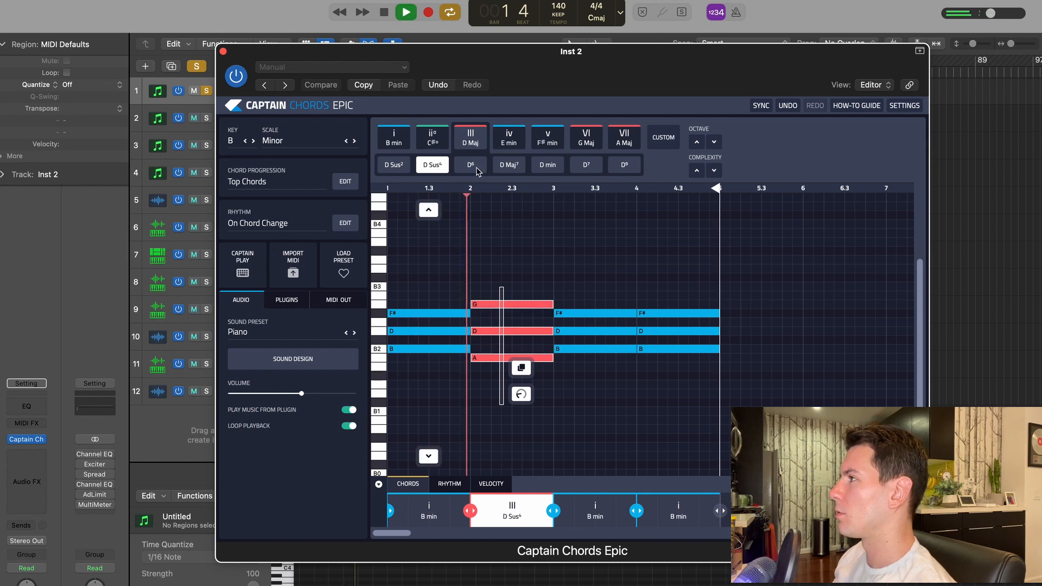
left_click(475, 170)
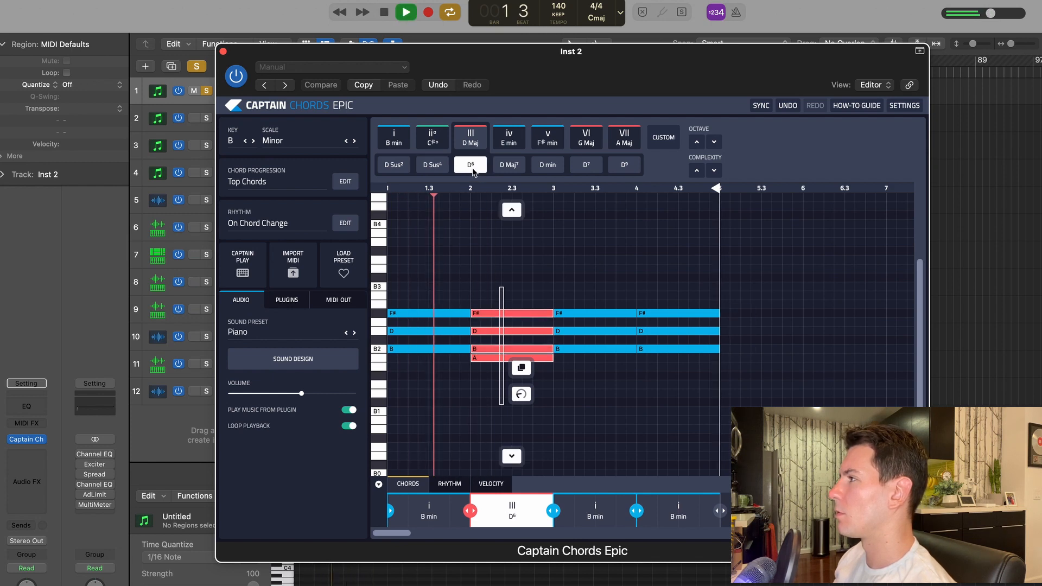
key("space")
left_click(391, 167)
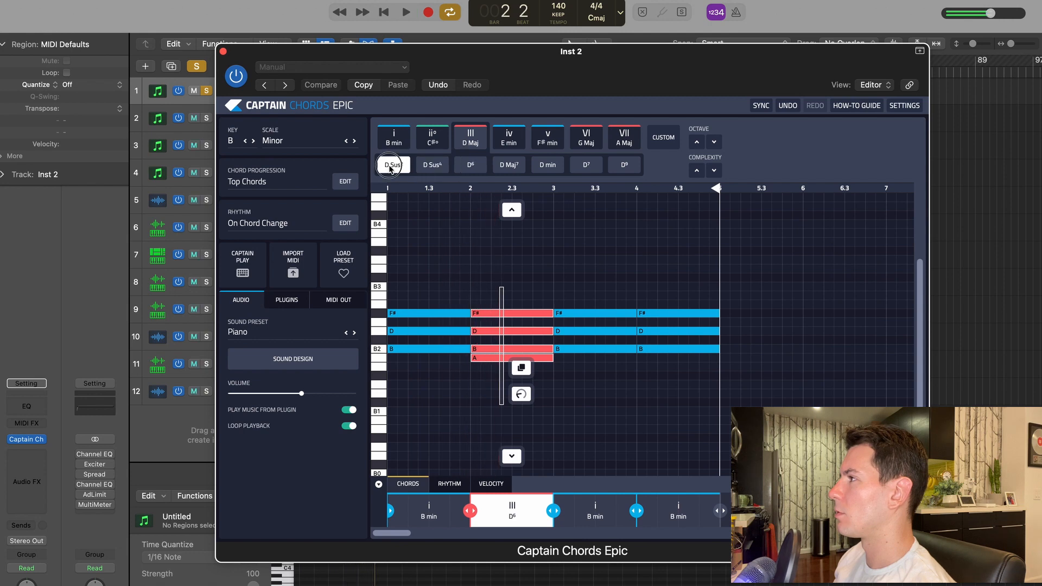
left_click(514, 167)
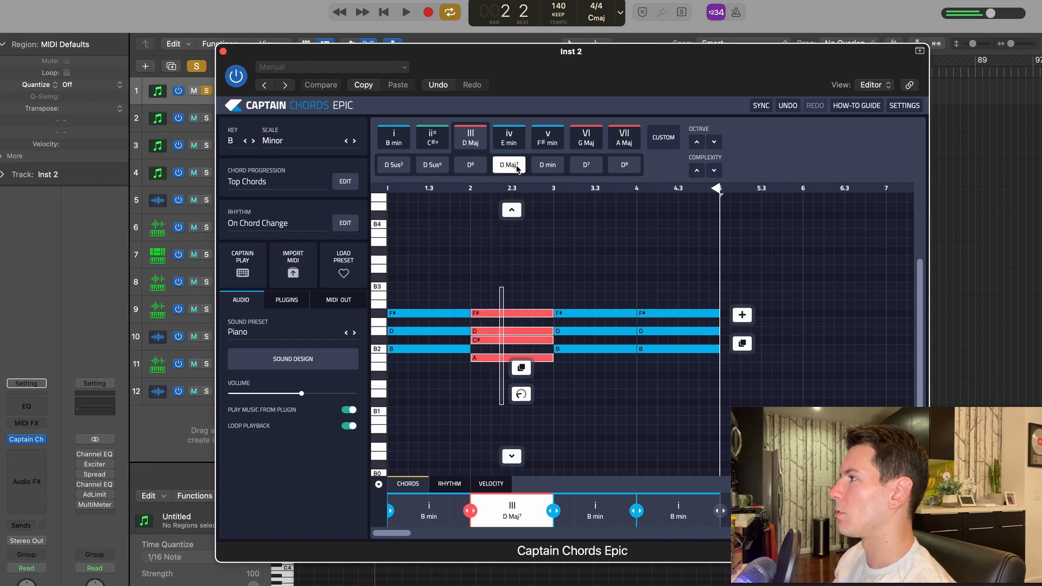
Change the bar 2 chord to the iv chord's E min7 variation and play it back.
key("space")
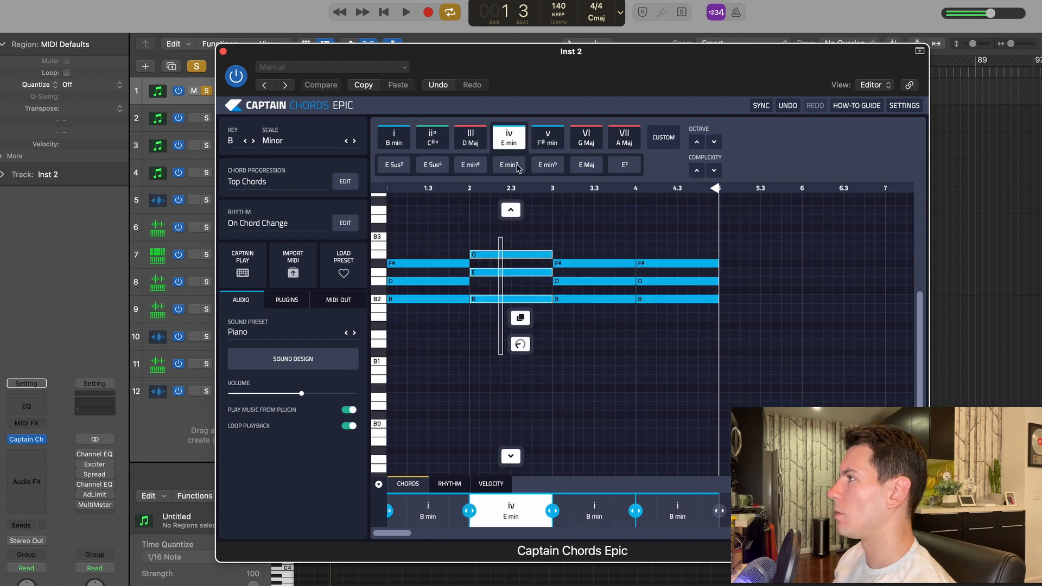
left_click(516, 166)
key("space")
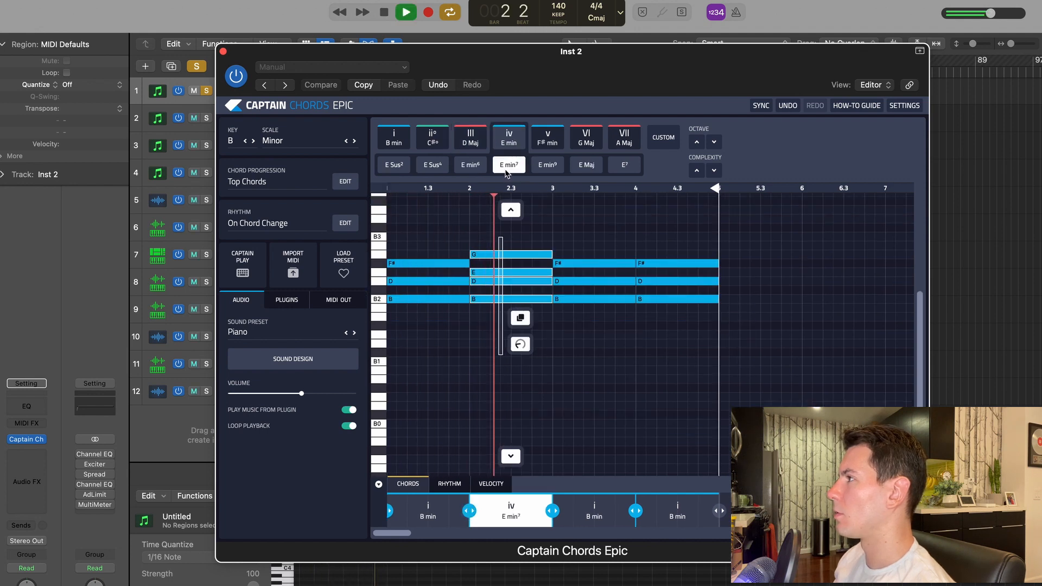
key("space")
Change the bar 3 chord to the iv chord's E min6 variation and play back the progression.
scroll(555, 228, "up", 1)
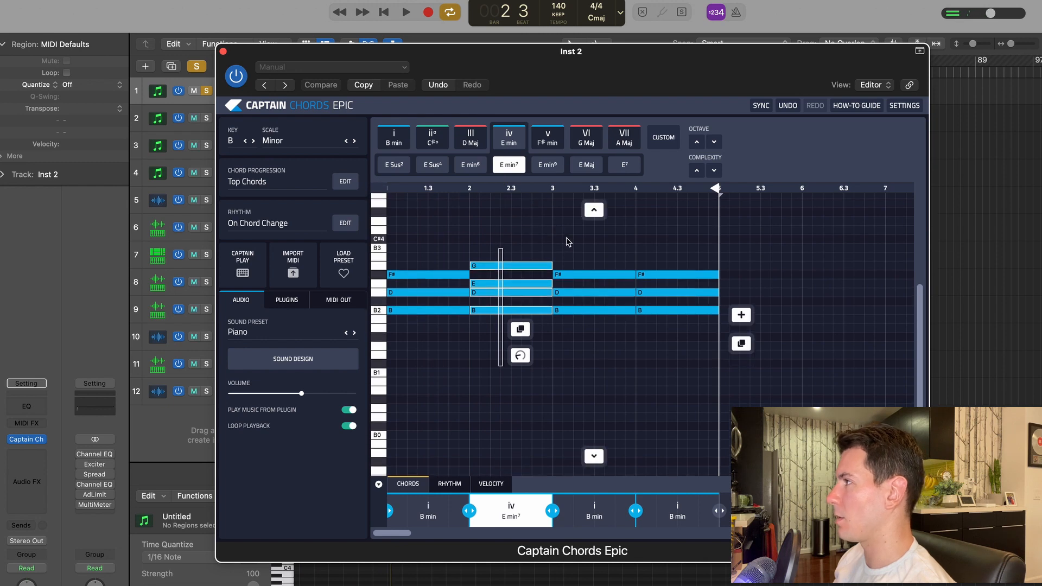
left_click(565, 238)
left_click(509, 139)
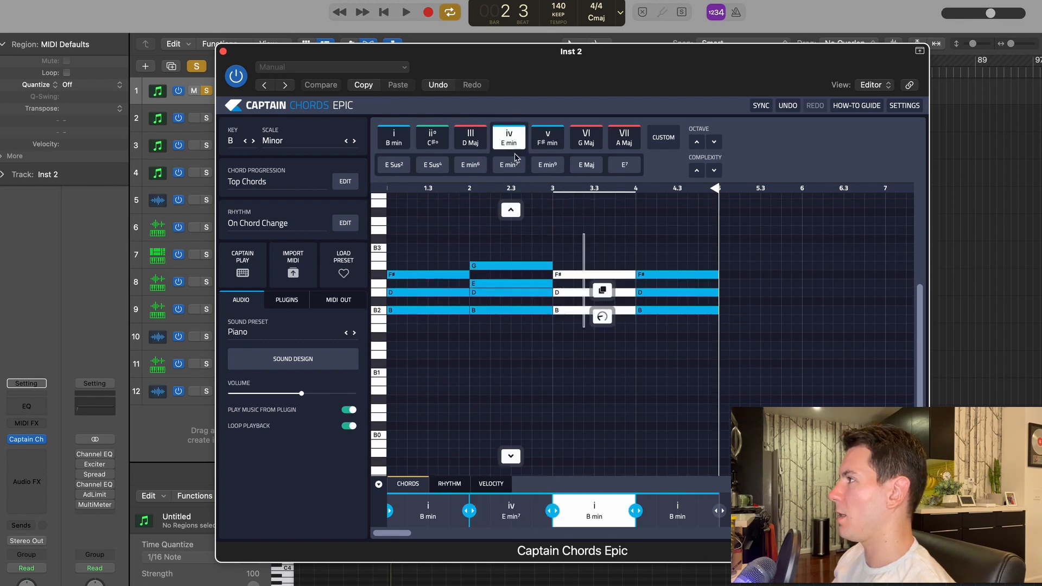
left_click(470, 164)
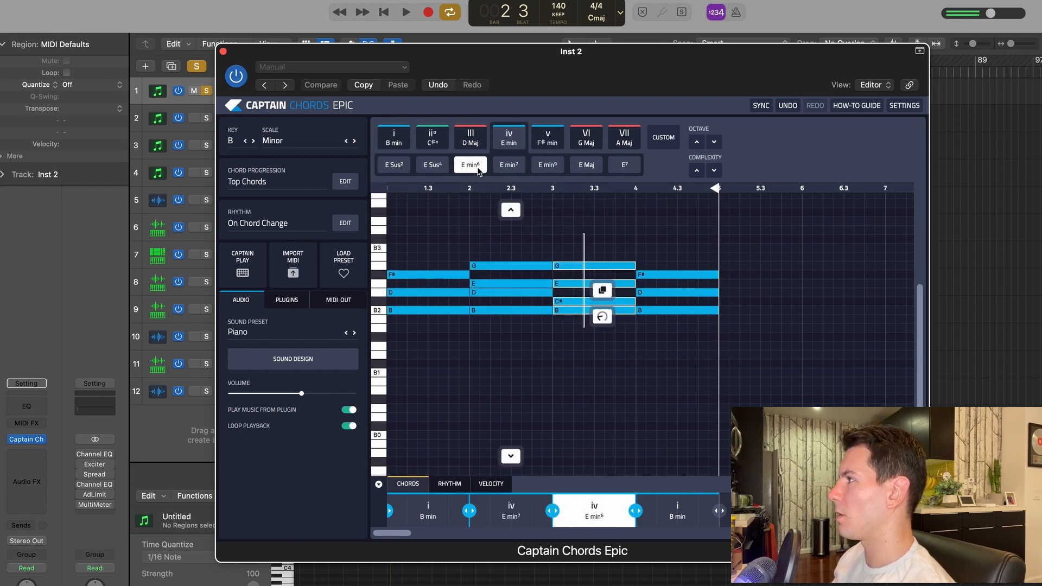
key("space")
scroll(617, 354, "up", 3)
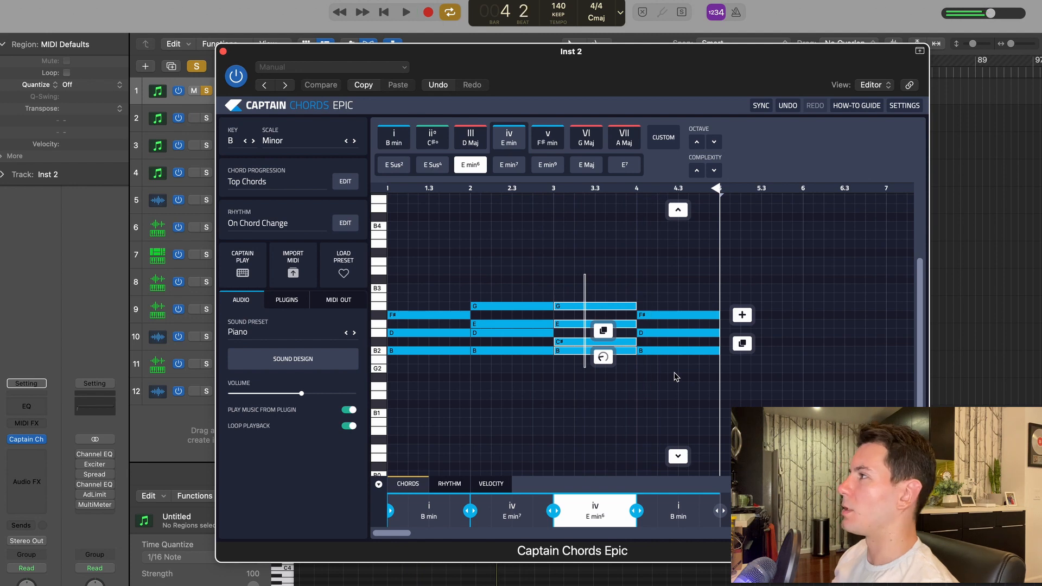
key("space")
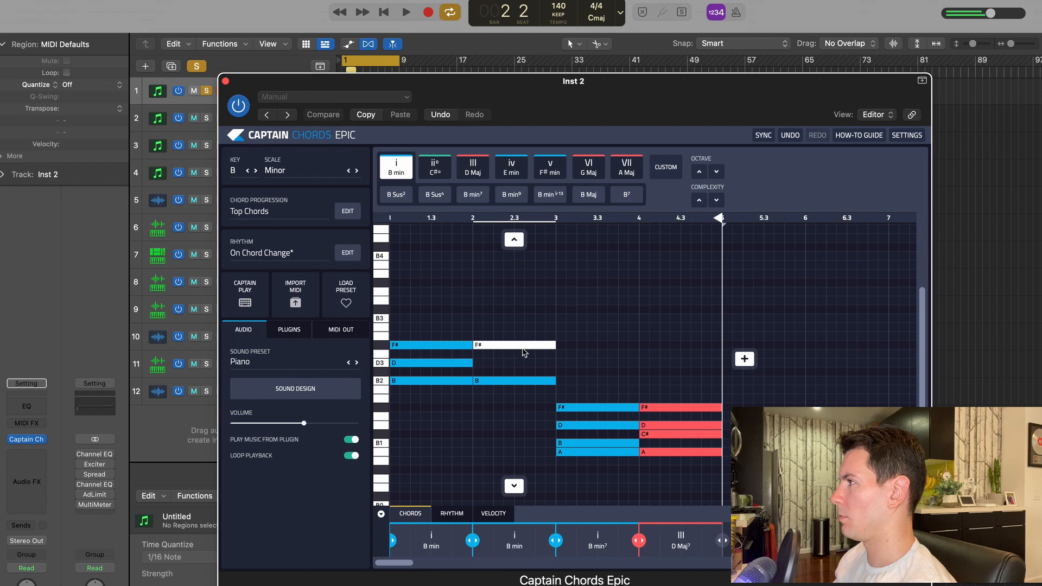
Move the middle note of the bar 2 chord to C# and play back the change.
left_click(516, 361)
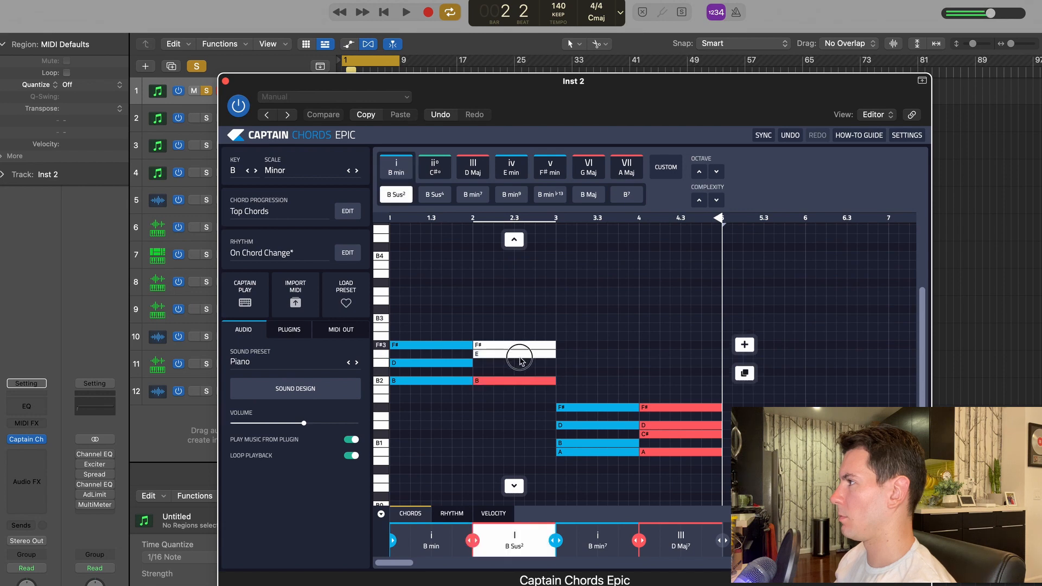
left_click_drag(516, 362, 530, 368)
key("space")
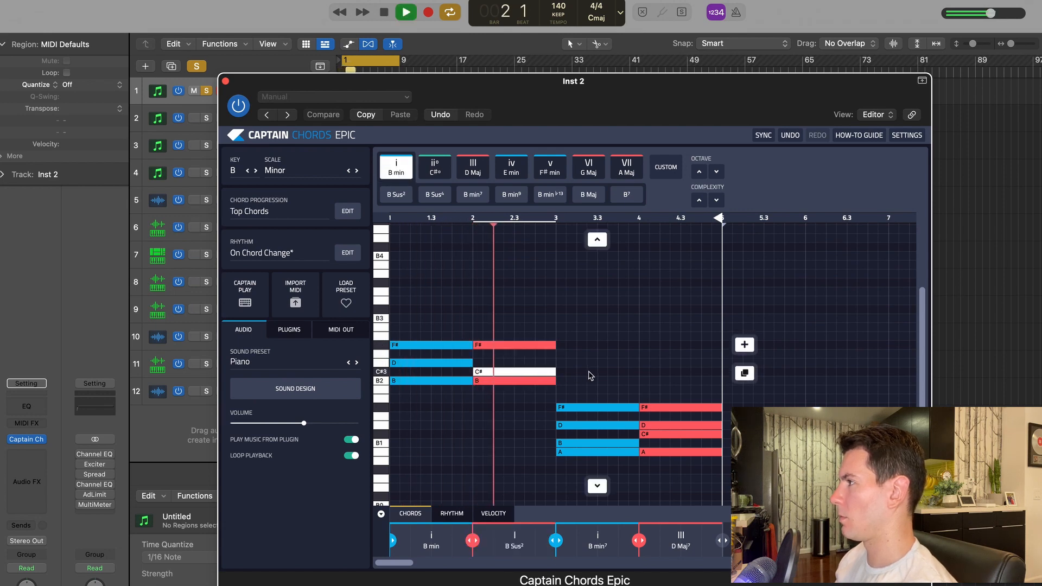
key("space")
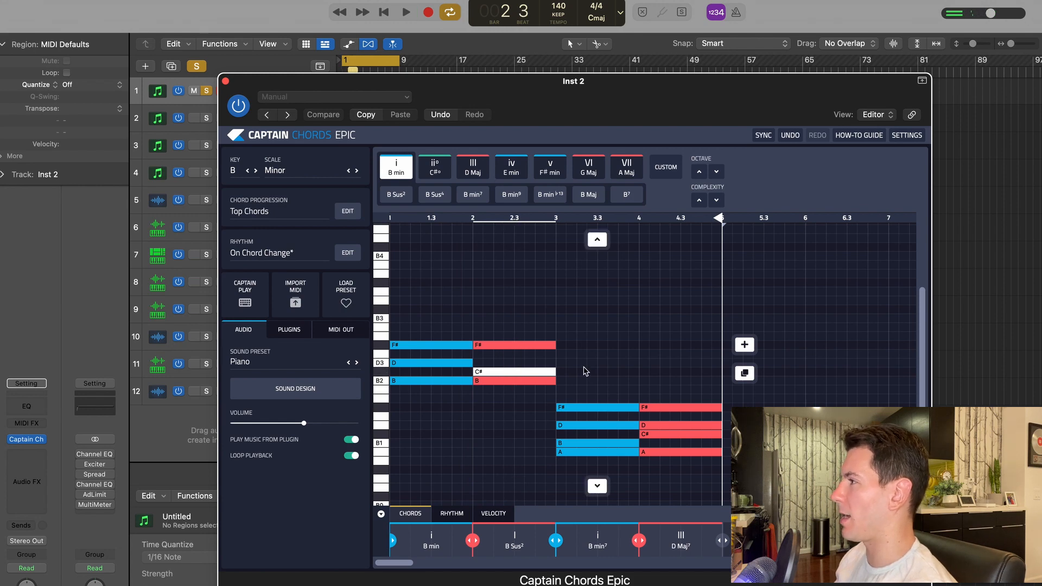
Move the bar 3 and bar 4 chords up together until their top notes sit on G, and play the progression.
left_click_drag(603, 368, 698, 466)
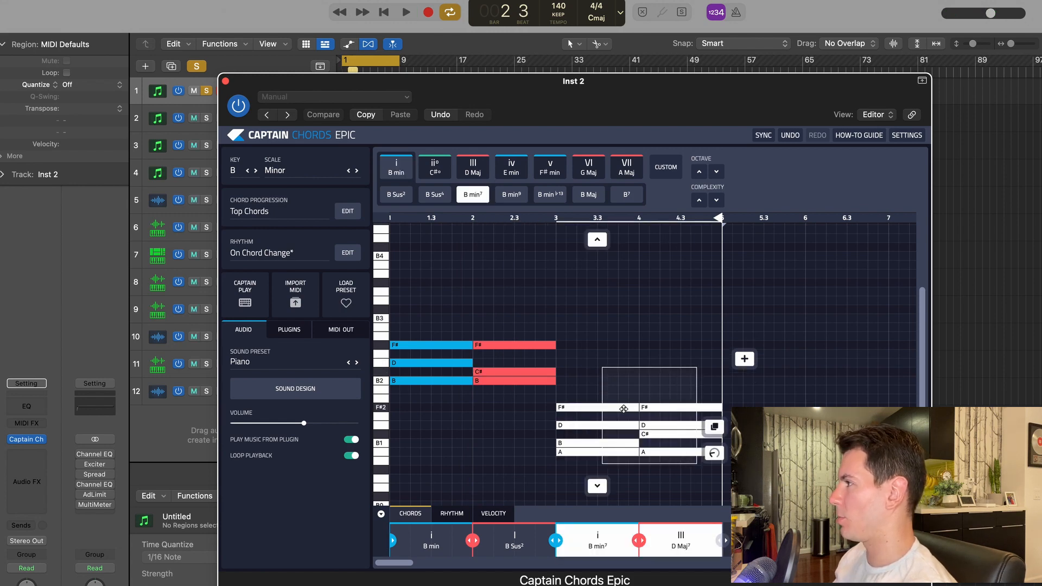
left_click_drag(616, 406, 613, 335)
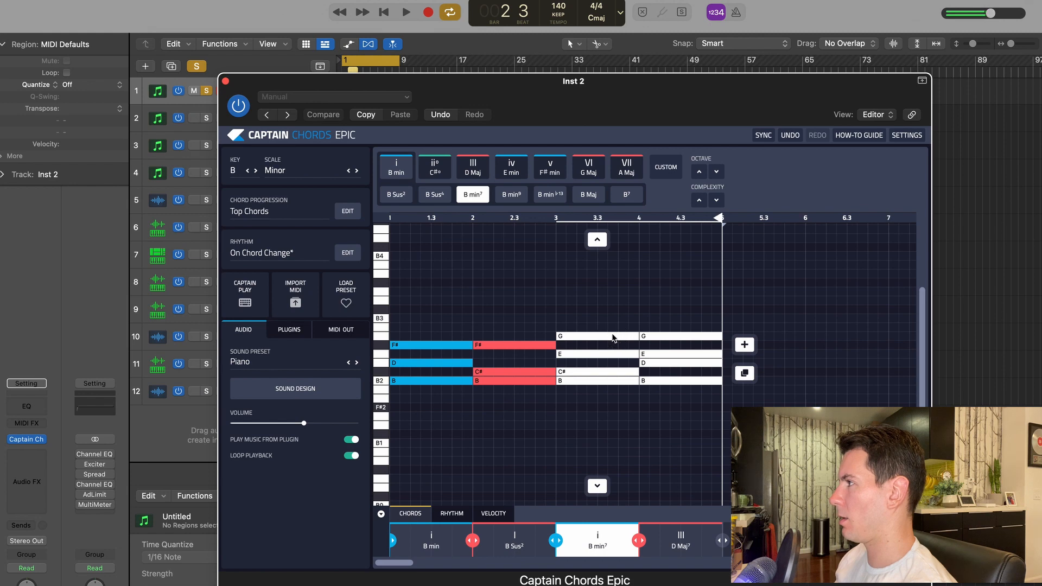
left_click(642, 431)
key("space")
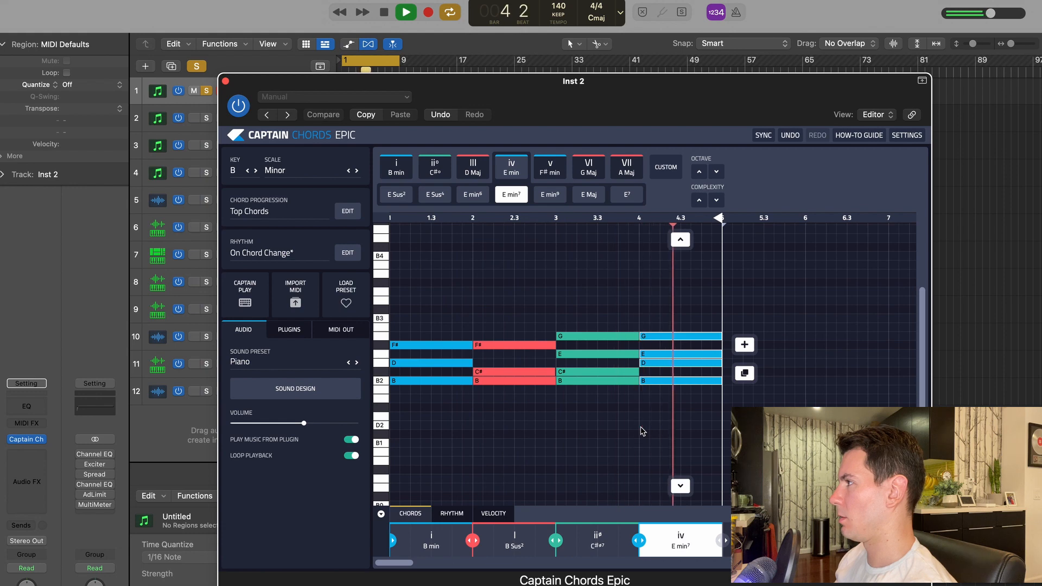
Swap the bar 3 and bar 4 chords so E min7 comes before C#ø7, and play the progression.
key("space")
left_click_drag(597, 348, 596, 393)
left_click(683, 389)
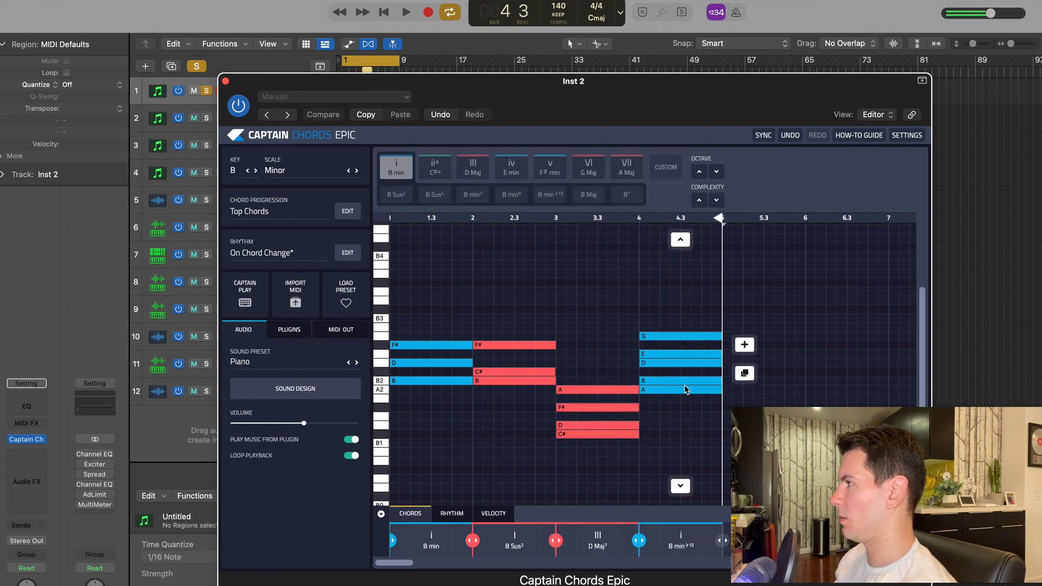
key("super+z")
left_click(683, 384)
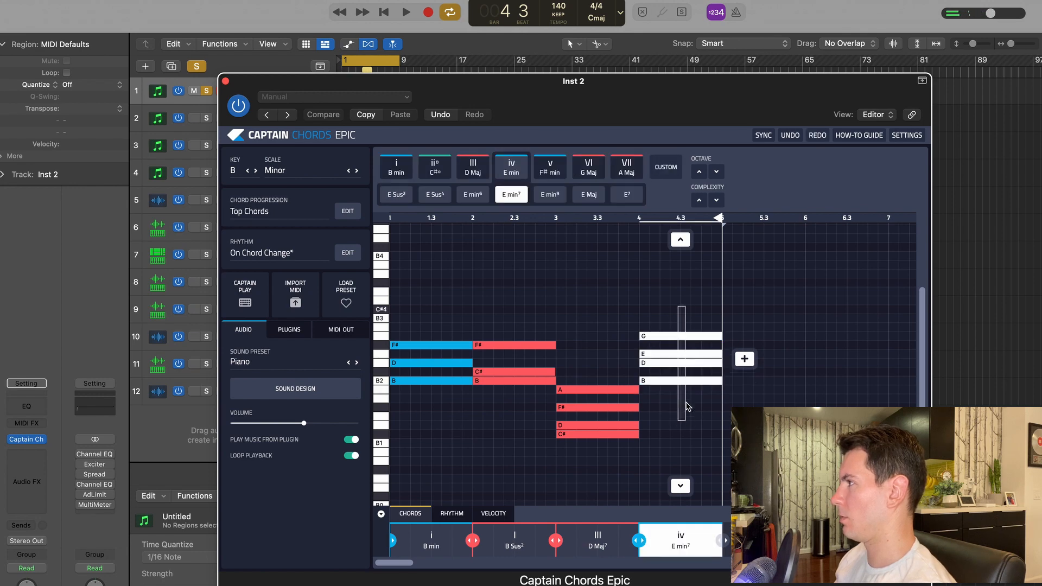
left_click_drag(682, 342, 601, 339)
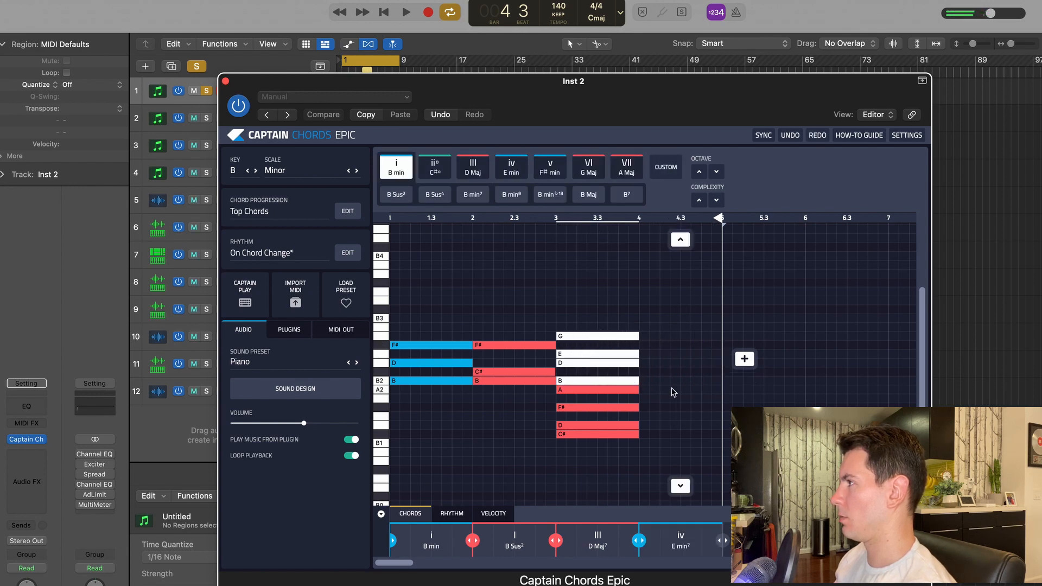
left_click_drag(671, 389, 666, 342)
key("space")
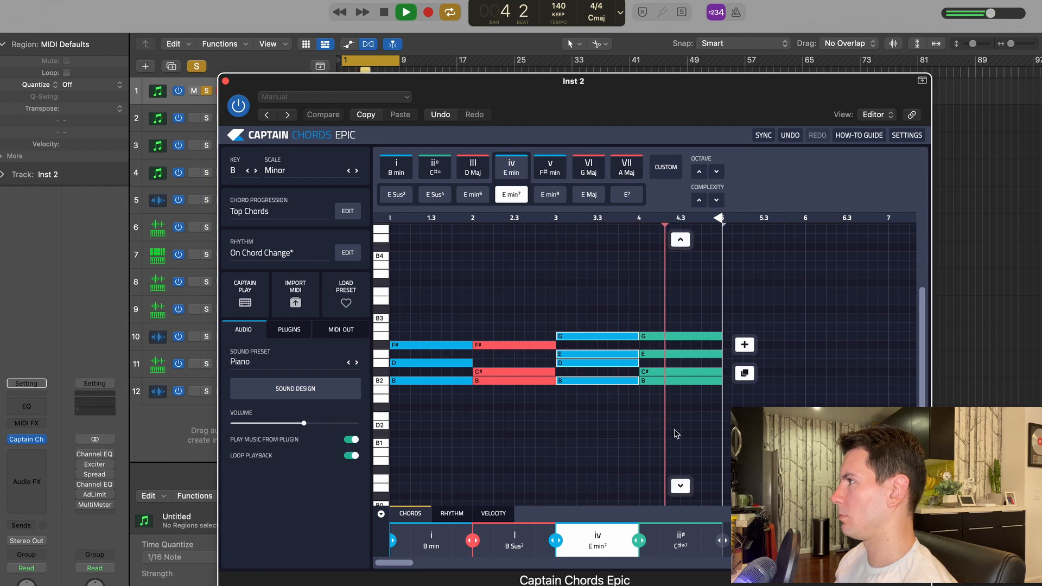
key("space")
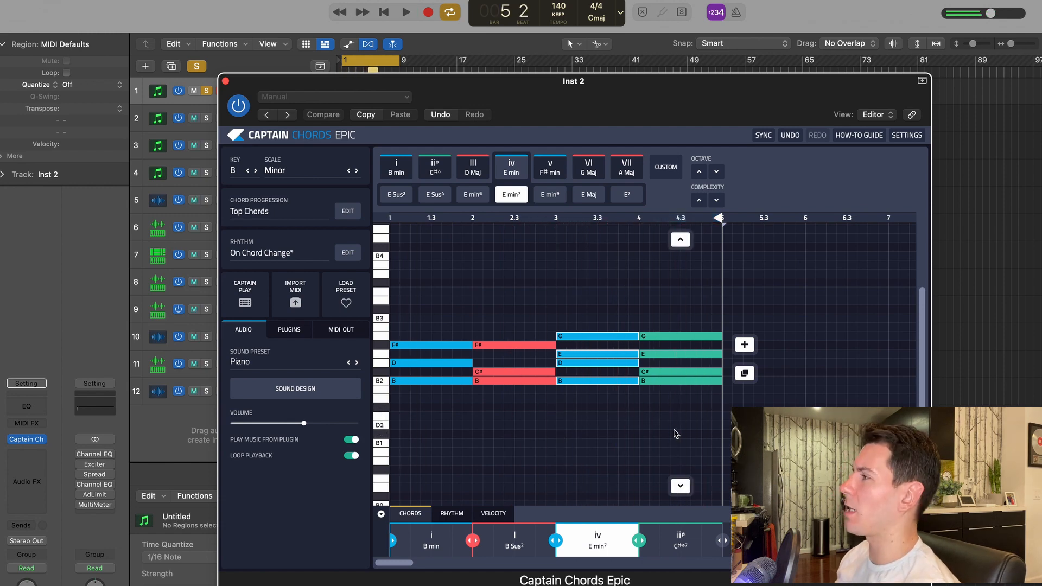
Select the bar 3 and bar 4 chords and play the progression with them highlighted.
key("Right")
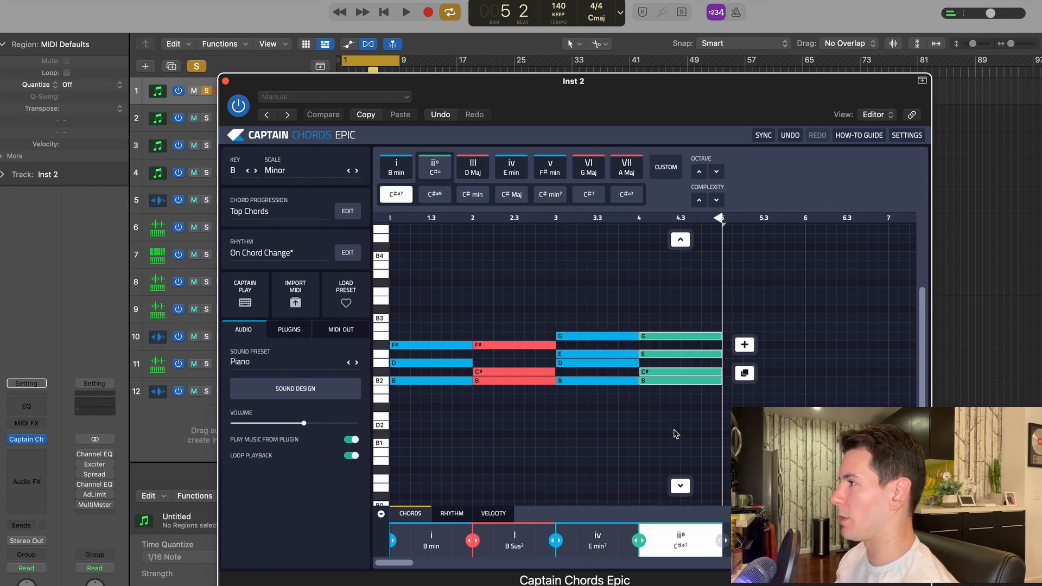
left_click(628, 353)
key("space")
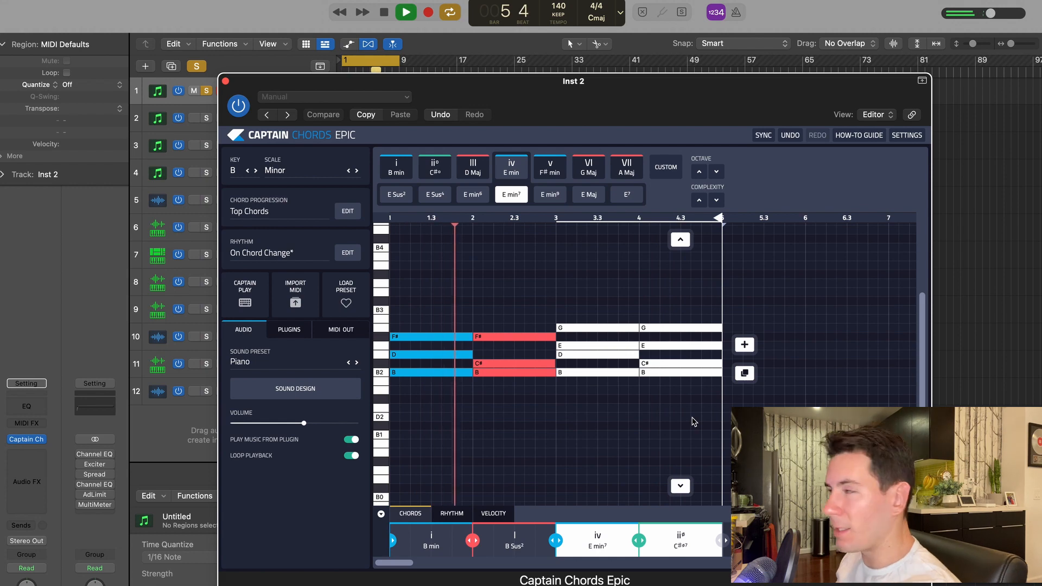
key("space")
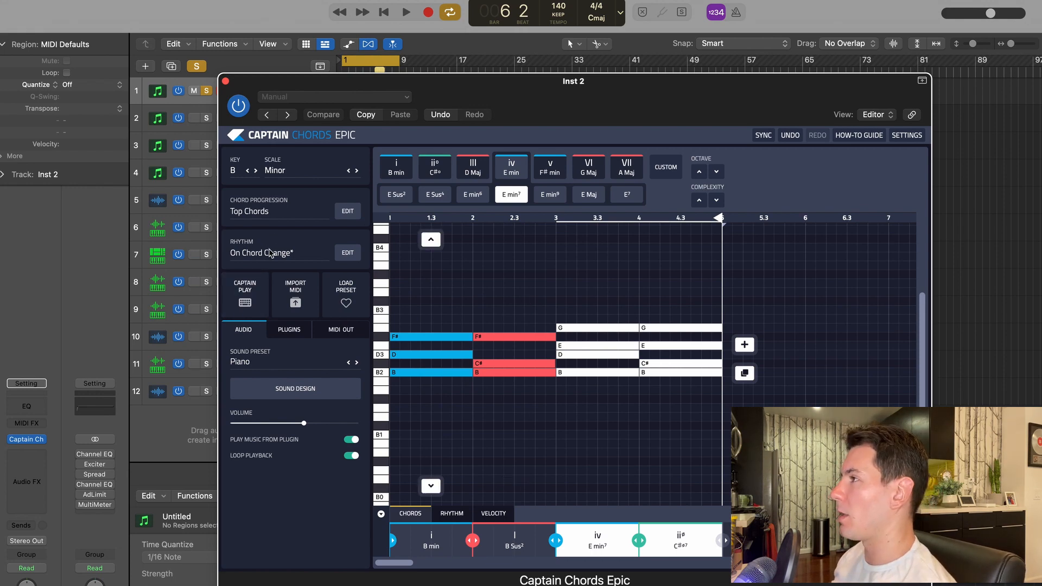
Apply the 1/2 Notes rhythm from the Electronic / Future Rave bank, with the chords lowered one octave, and play it back.
left_click(270, 253)
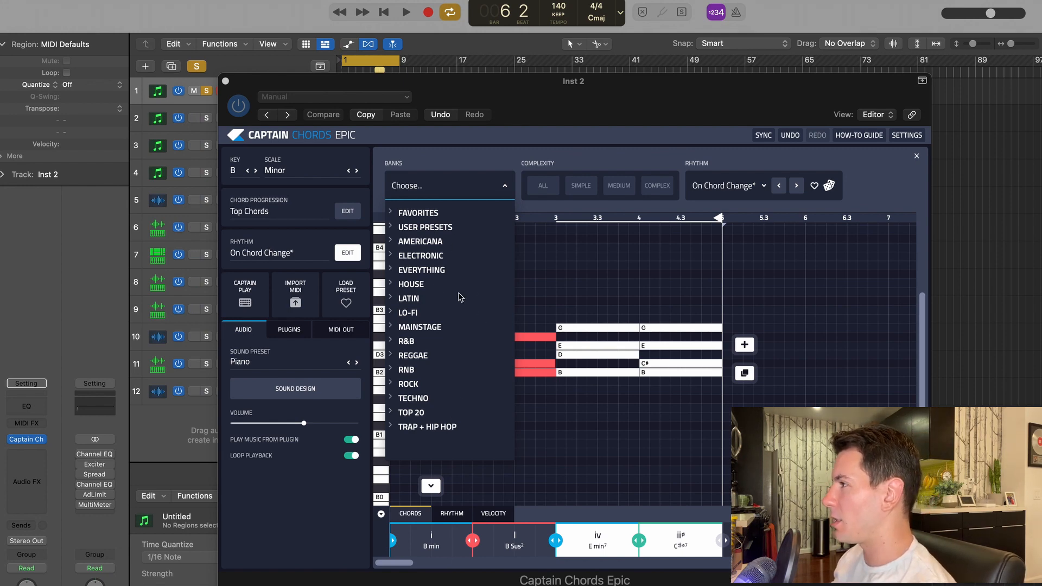
left_click(423, 427)
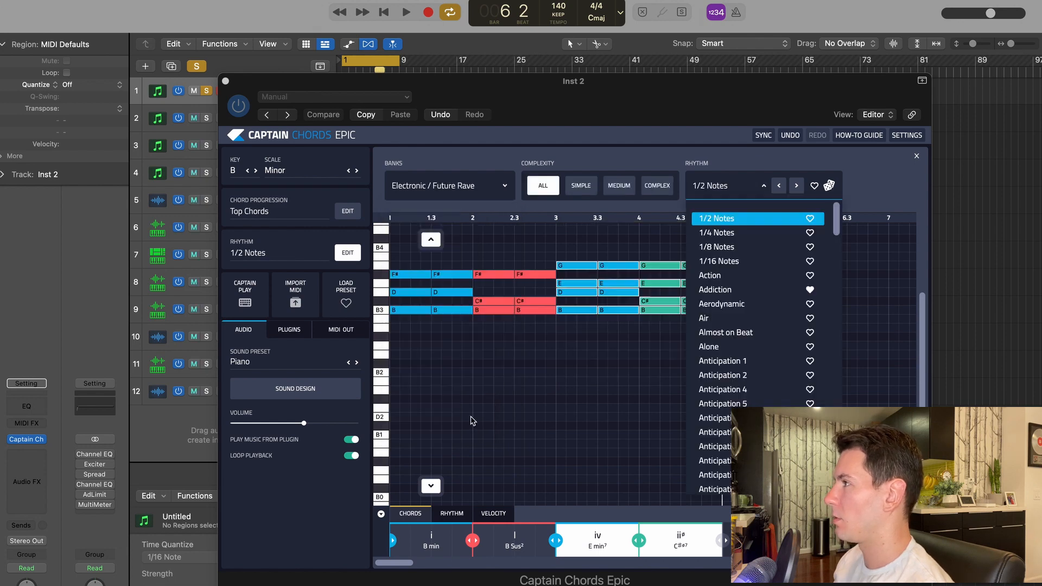
left_click(471, 418)
scroll(472, 421, "up", 3)
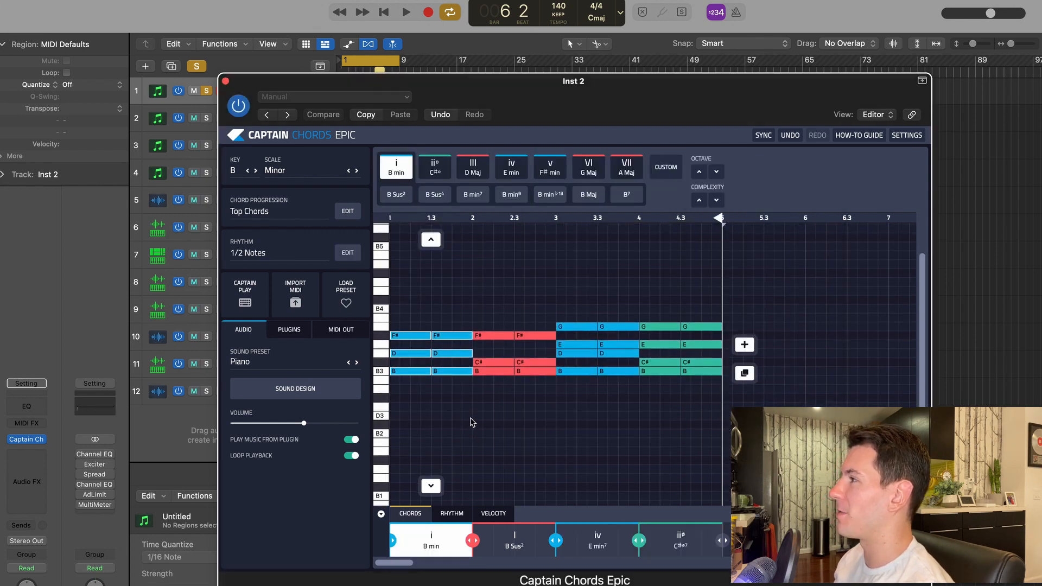
scroll(471, 422, "up", 3)
key("space")
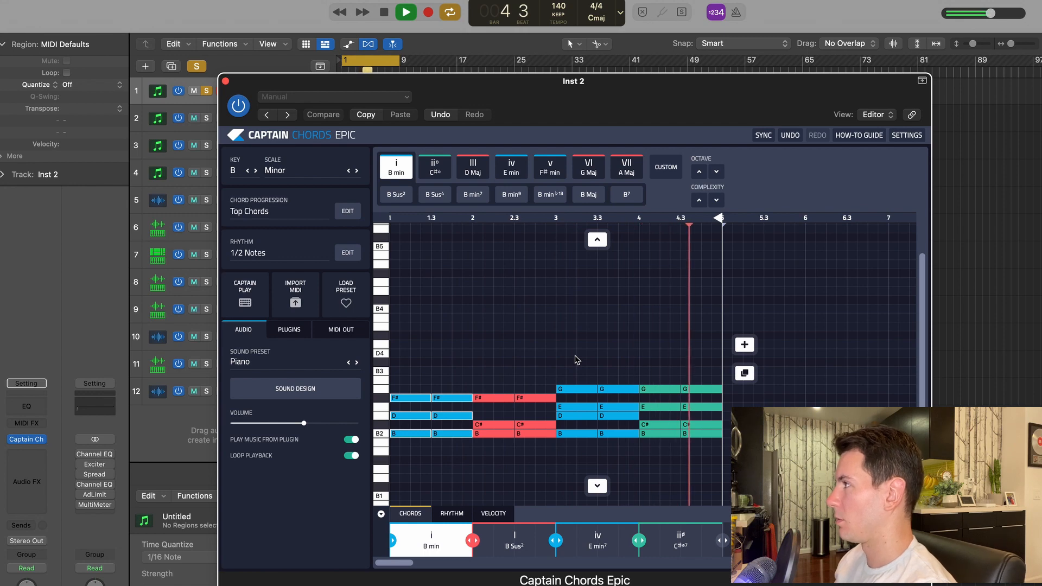
key("space")
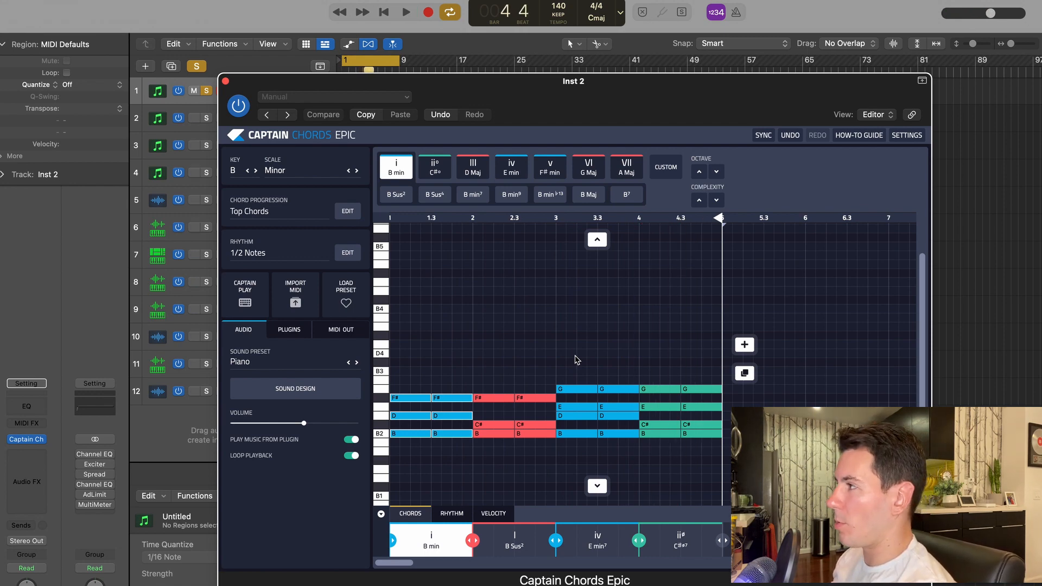
Change the rhythm of all chords to 1/4 Notes, lower them one octave to start on B2, and play the result.
scroll(559, 384, "down", 3)
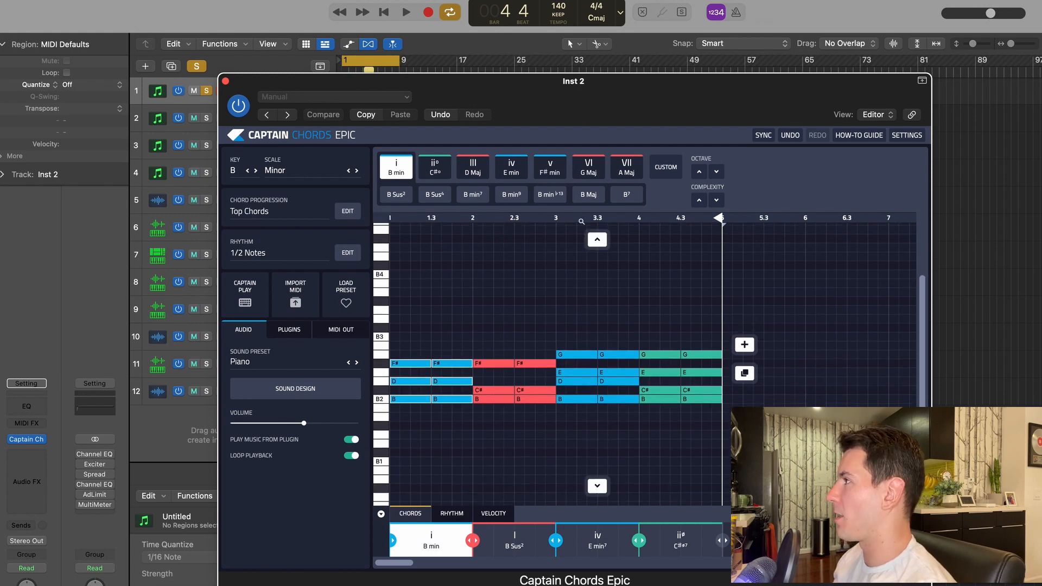
key("space")
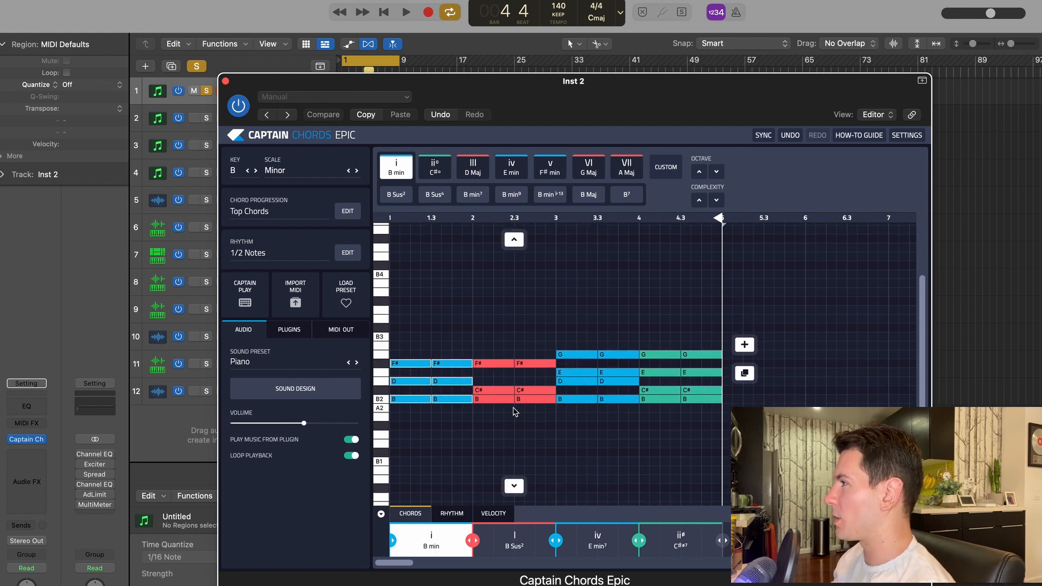
left_click(348, 253)
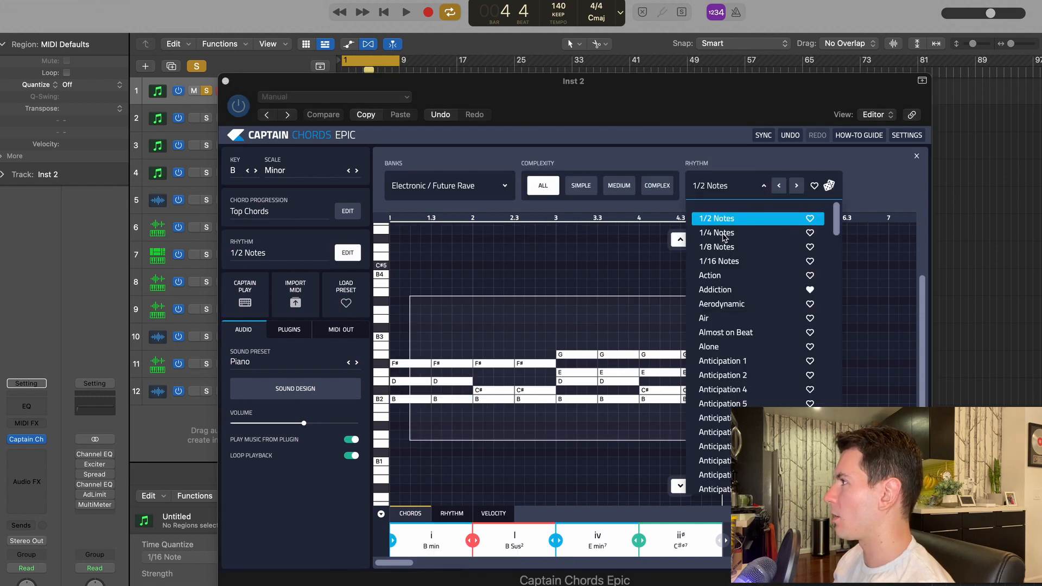
left_click(724, 233)
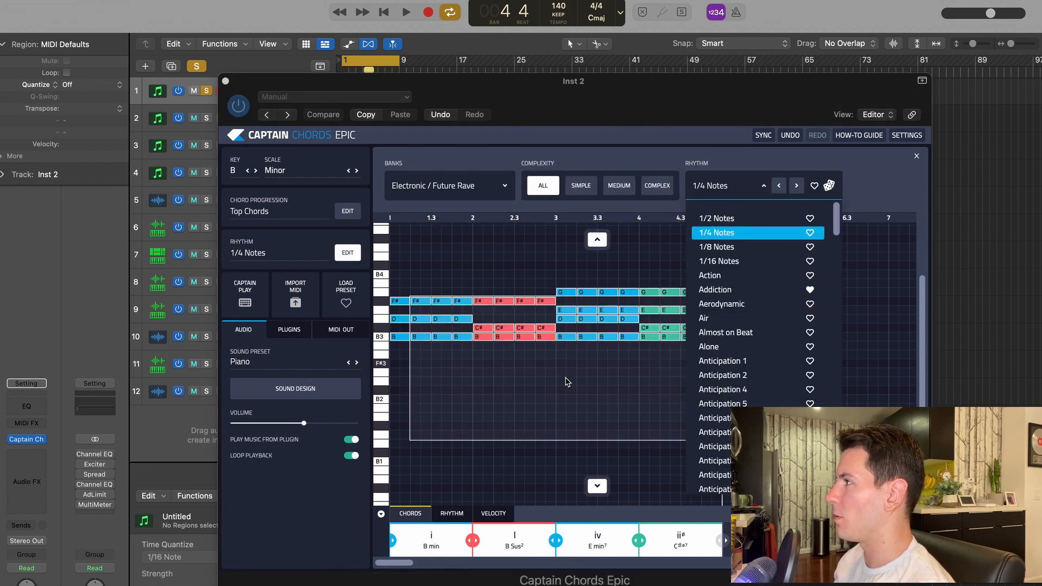
left_click(623, 353)
key("space")
scroll(570, 457, "down", 4)
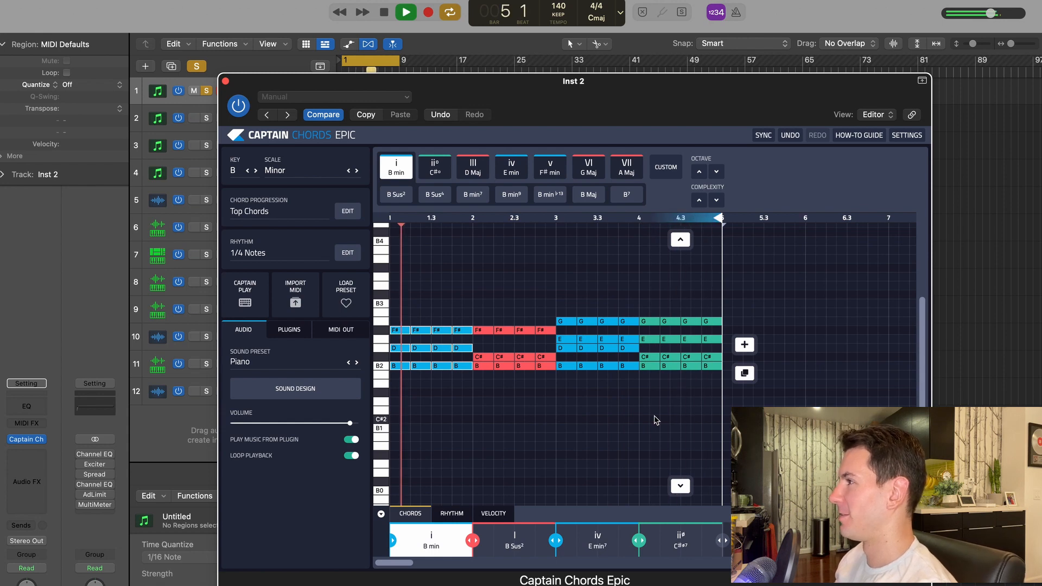
key("space")
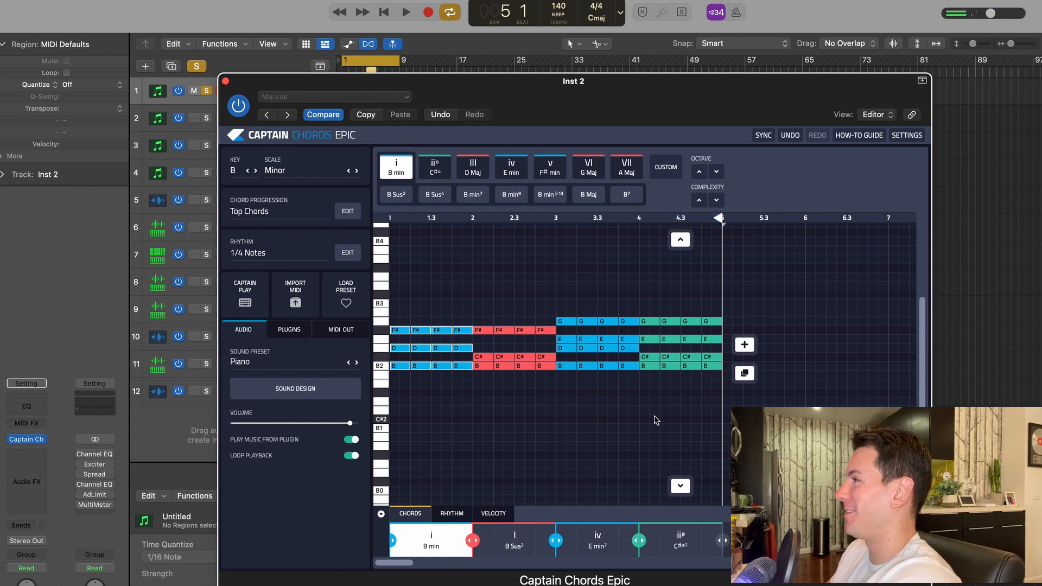
scroll(656, 420, "down", 1)
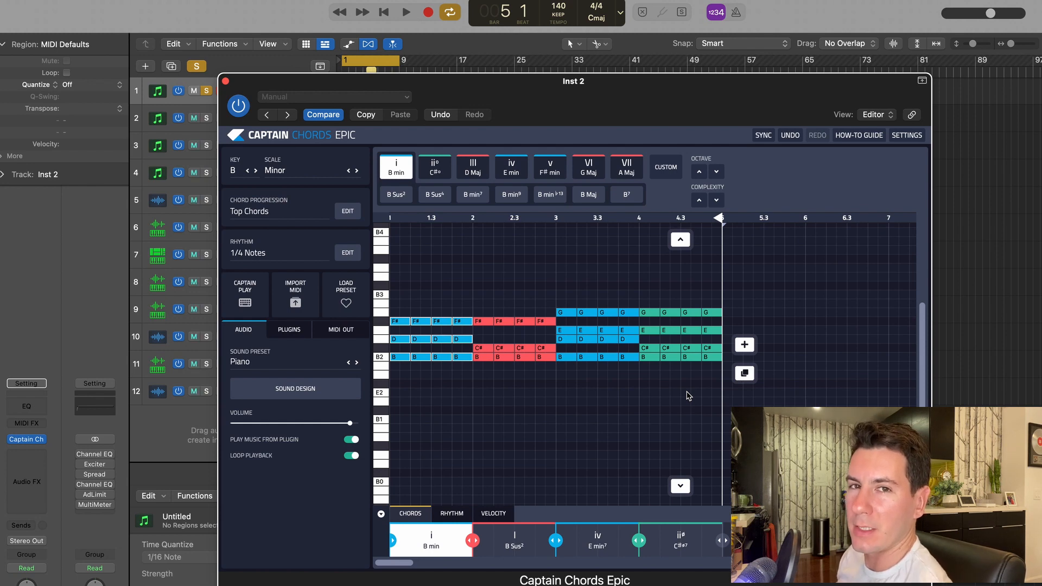
Close the chord plug-in window and add one software instrument track with an empty channel strip, soloed.
left_click_drag(233, 81, 232, 69)
left_click(223, 69)
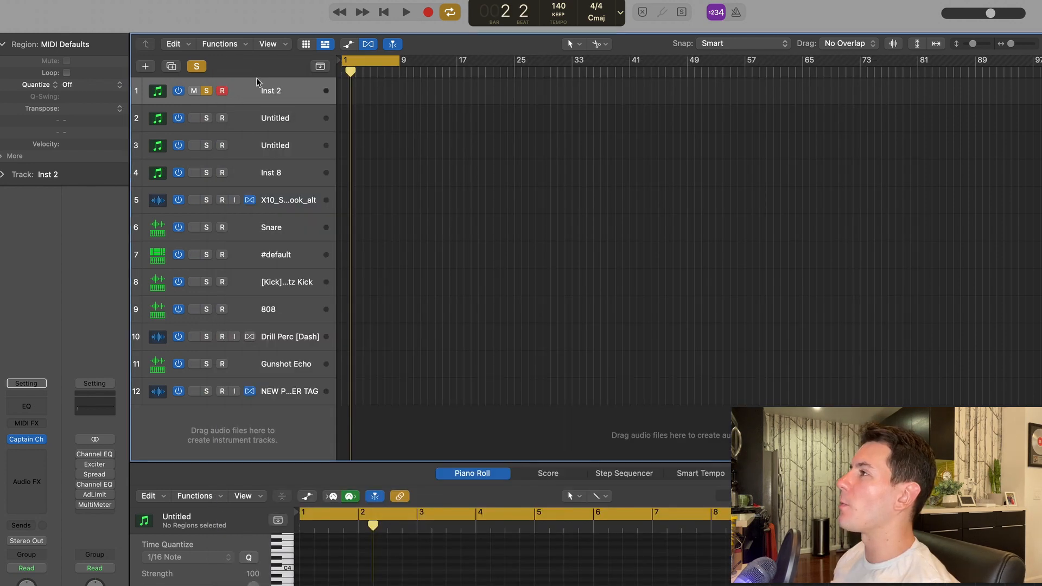
left_click(146, 66)
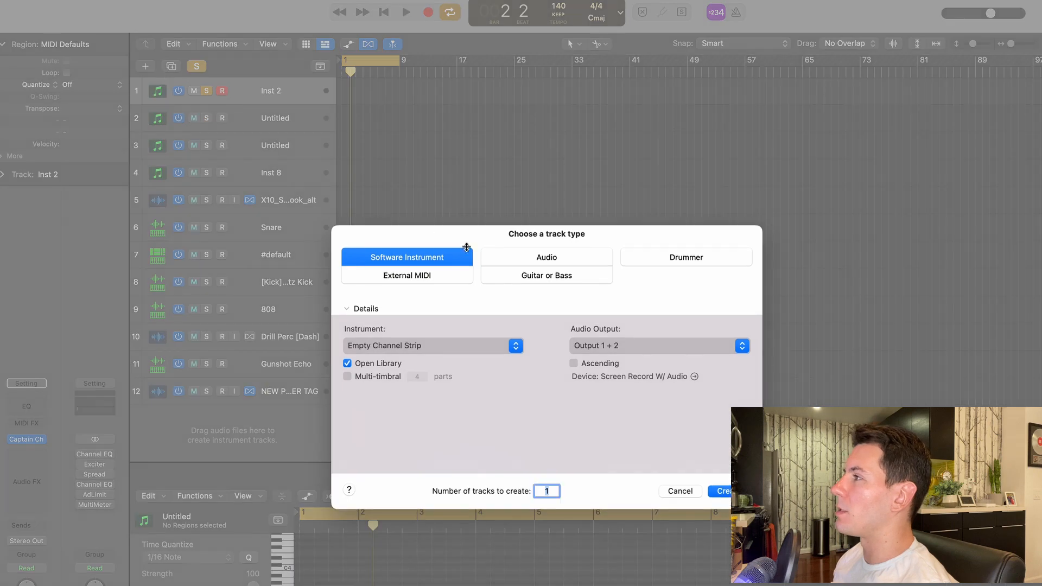
left_click(722, 490)
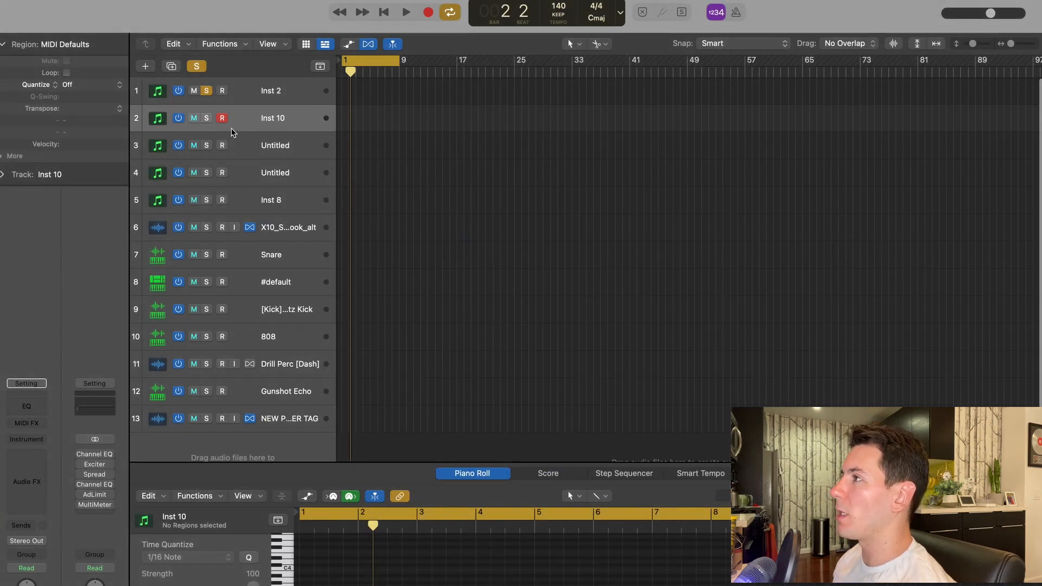
left_click(206, 117)
Load Captain Melody Epic as the instrument on the new track.
left_click(33, 441)
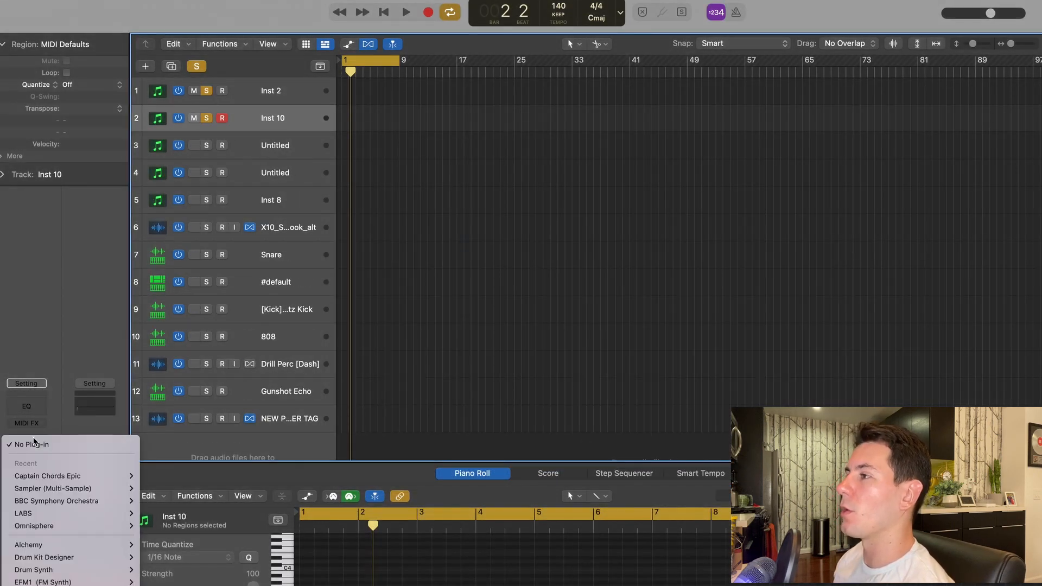
scroll(33, 570, "down", 3)
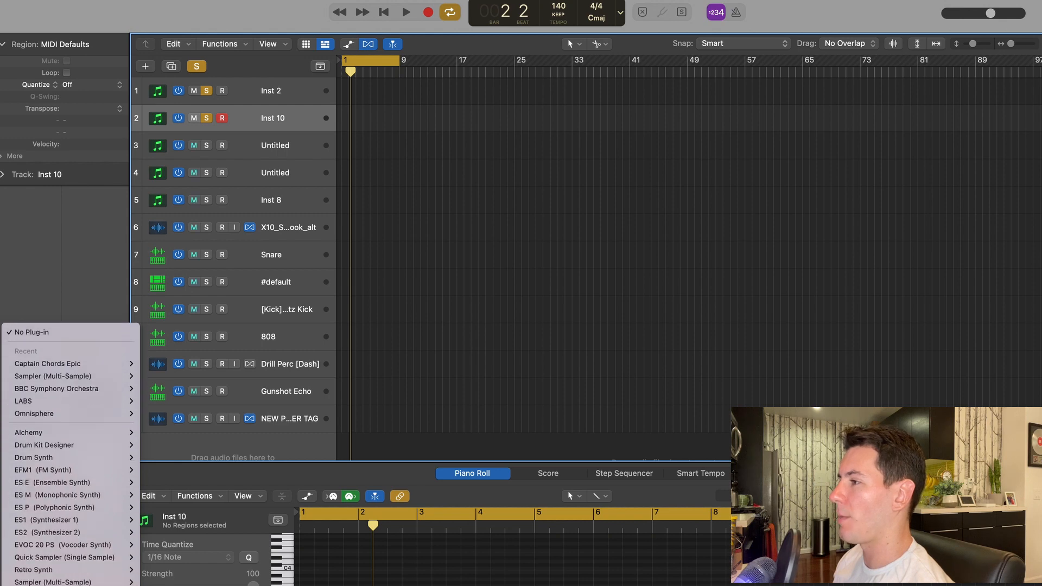
scroll(71, 456, "down", 1)
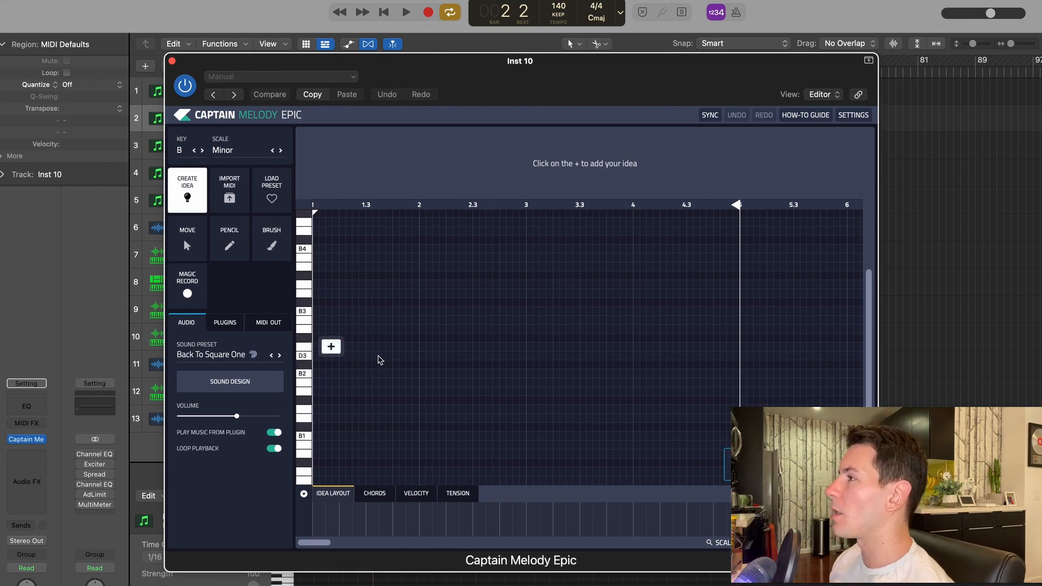
Generate a four-bar melody idea in B minor that follows the chords, and play it back.
left_click(331, 346)
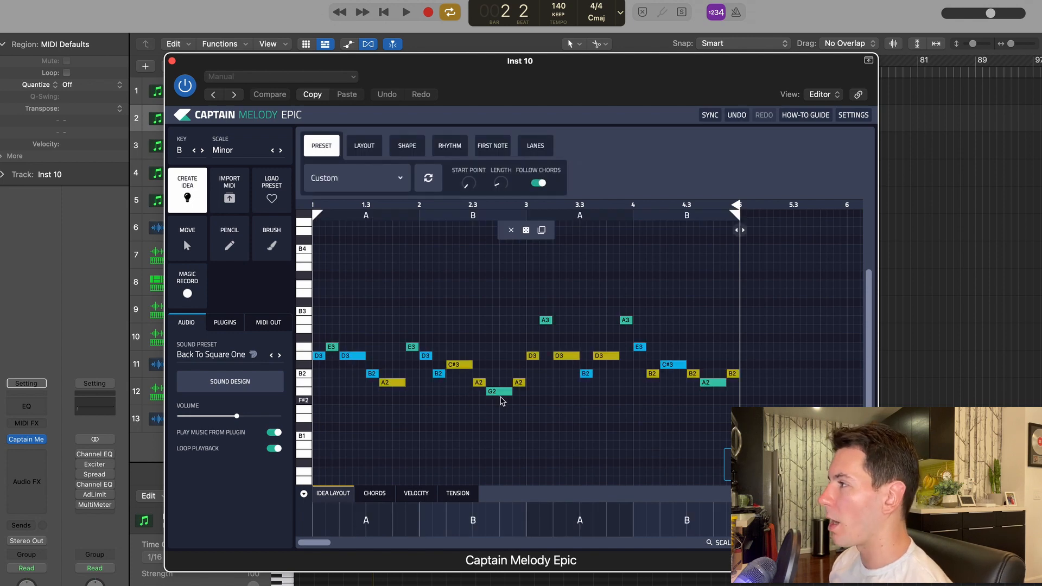
scroll(502, 400, "down", 2)
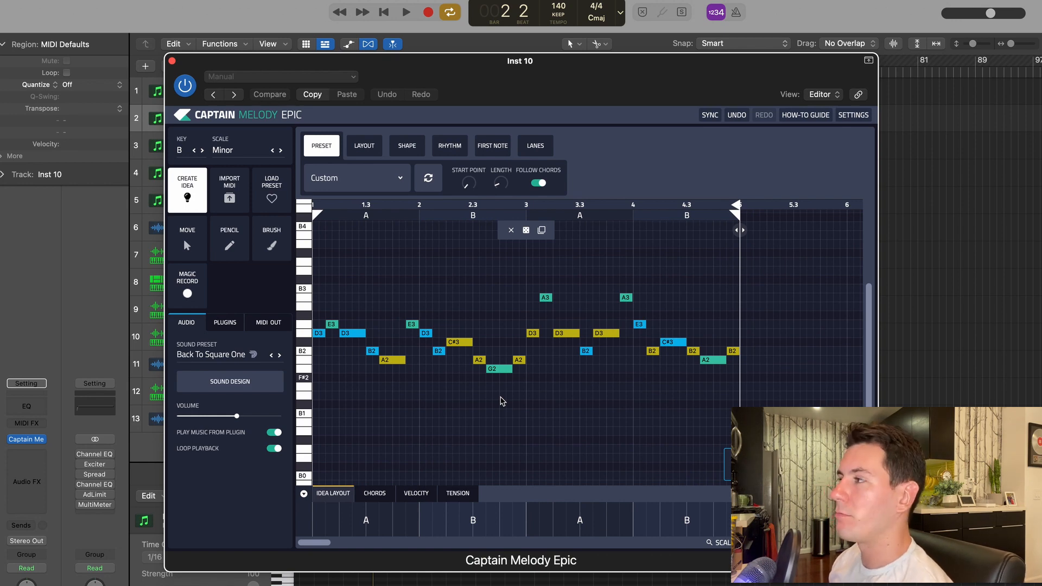
key("space")
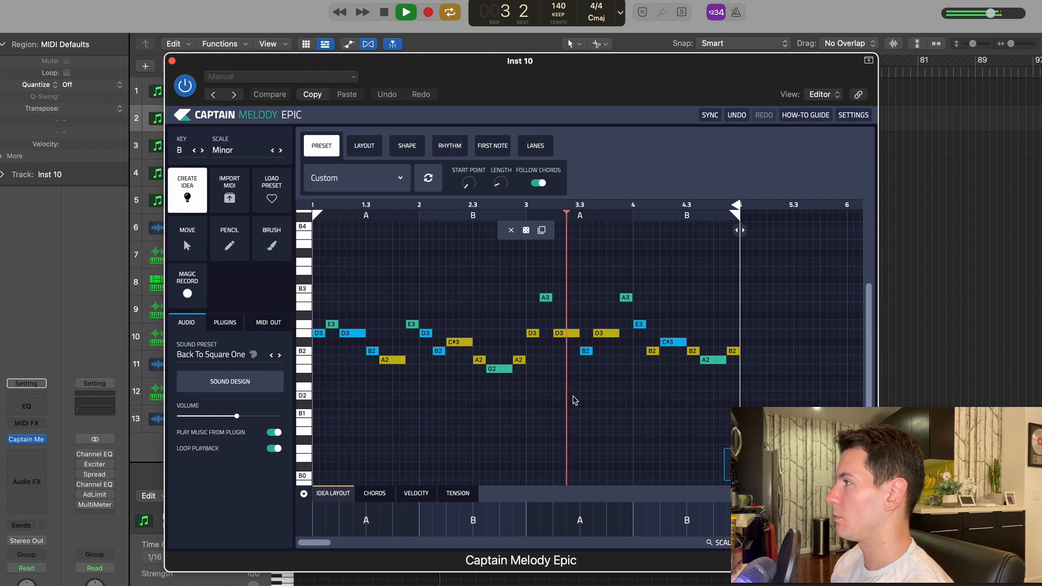
key("space")
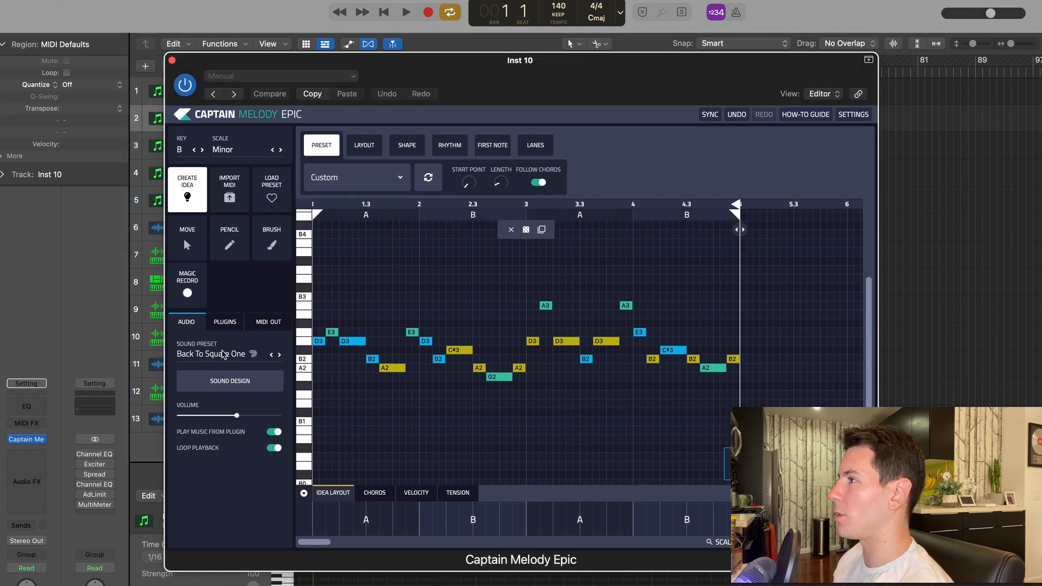
Filter the melody's sound presets to Strings and audition Angel String, Annasaw Pad, Bowed String and Cello.
left_click(233, 354)
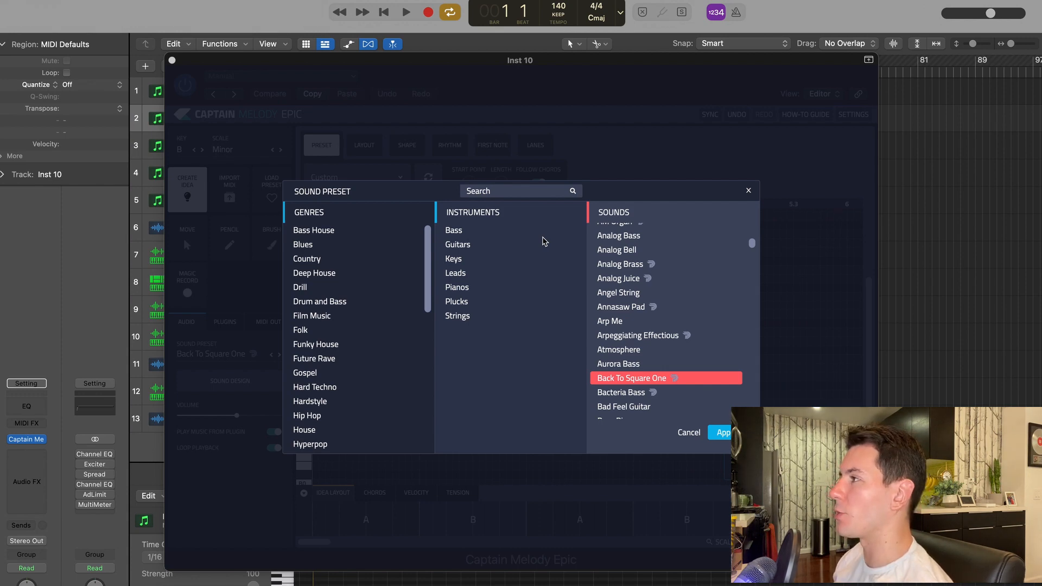
left_click(478, 316)
scroll(676, 298, "up", 1)
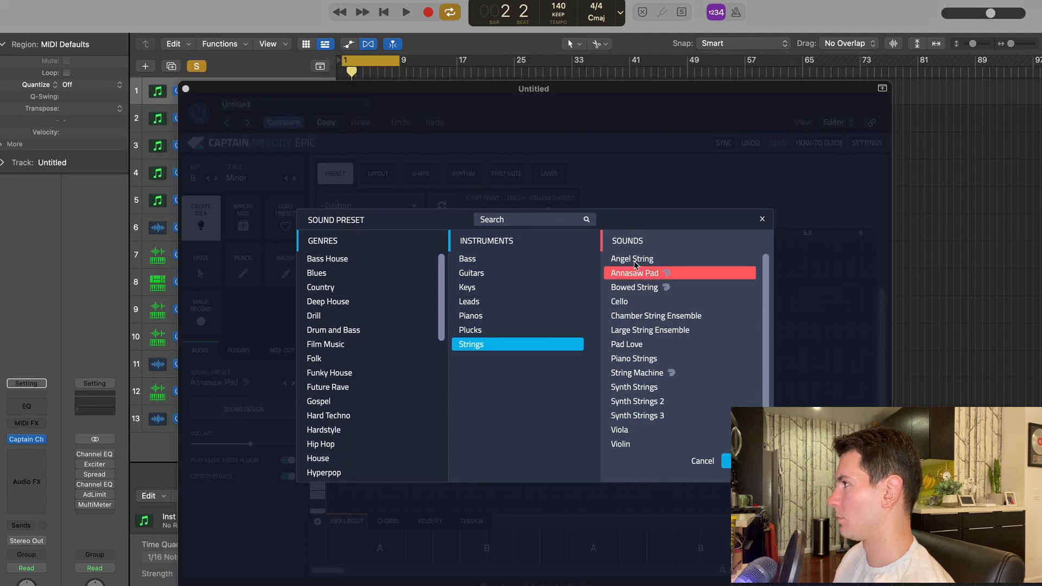
left_click(633, 259)
key("space")
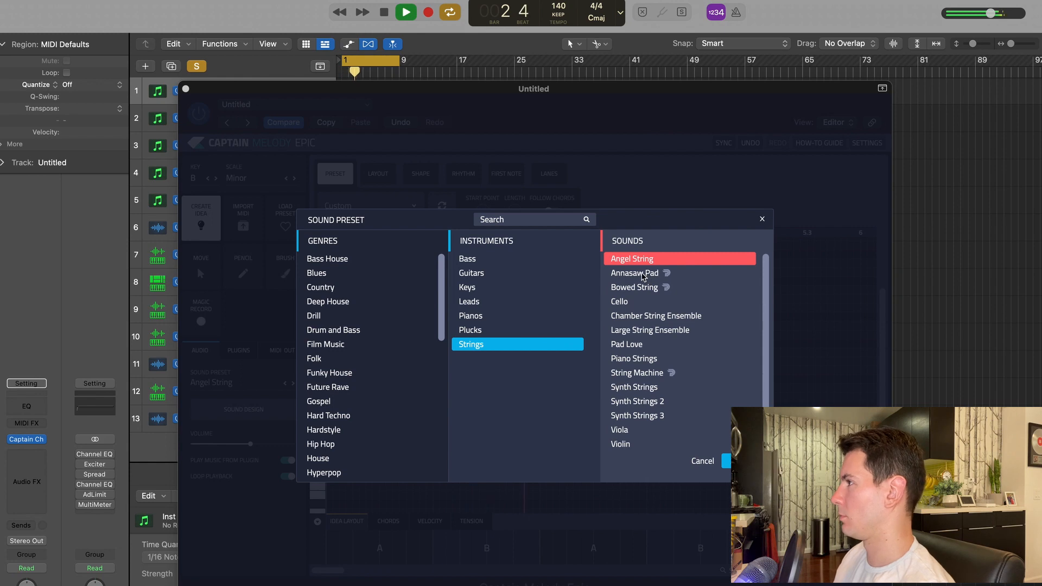
left_click(643, 274)
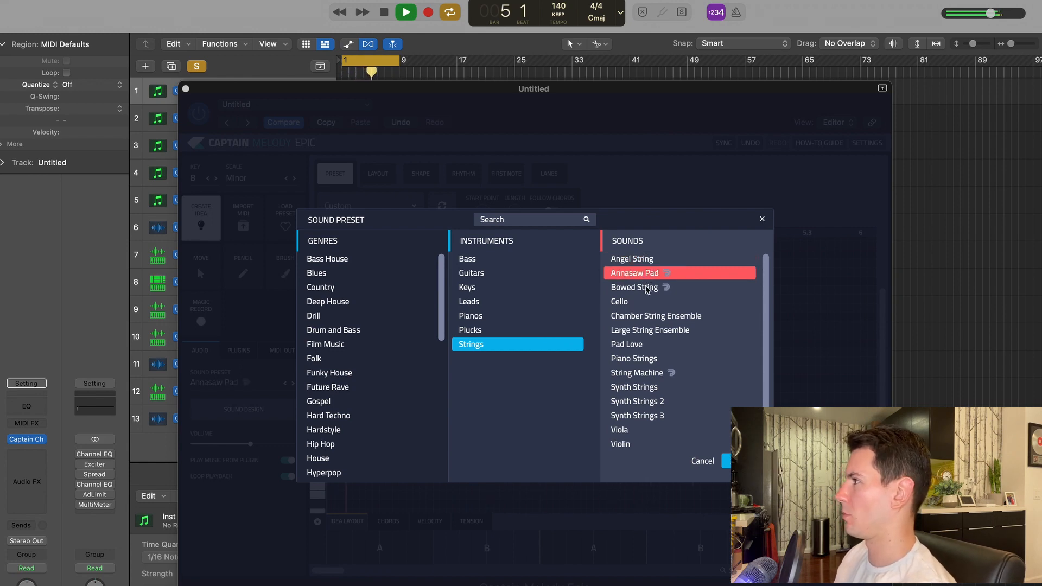
key("space")
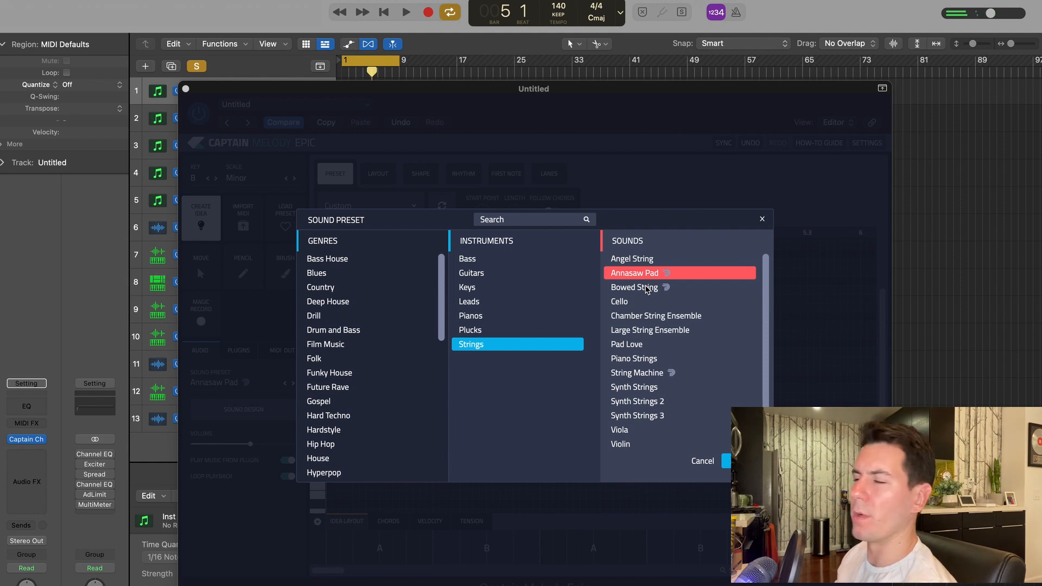
left_click(646, 289)
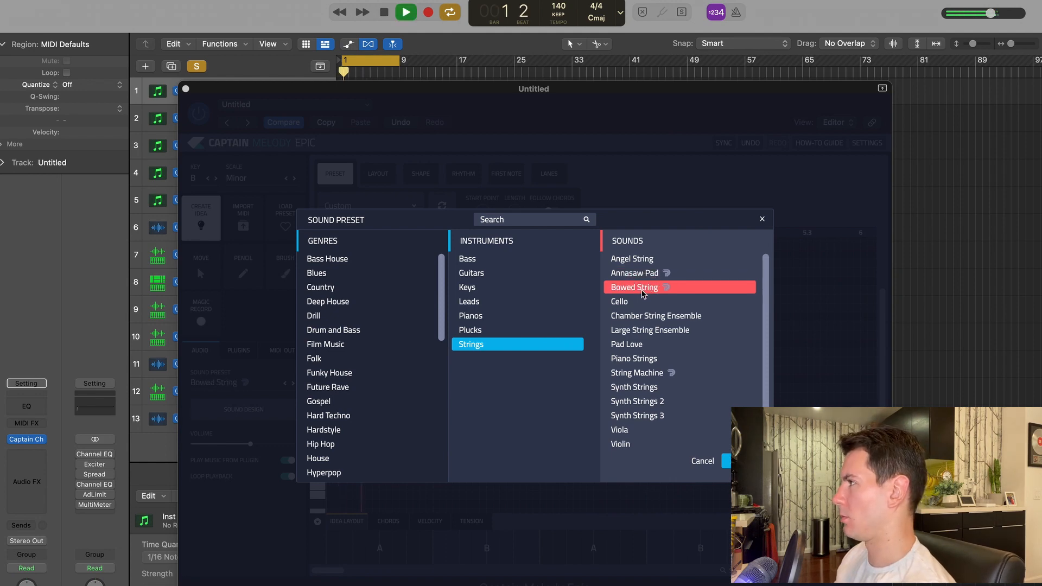
left_click(642, 302)
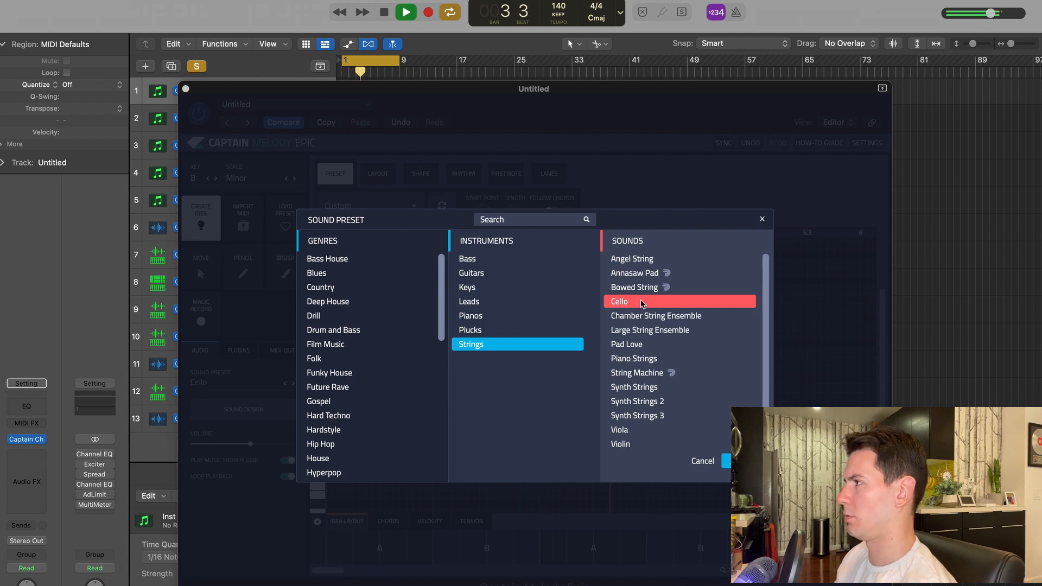
key("space")
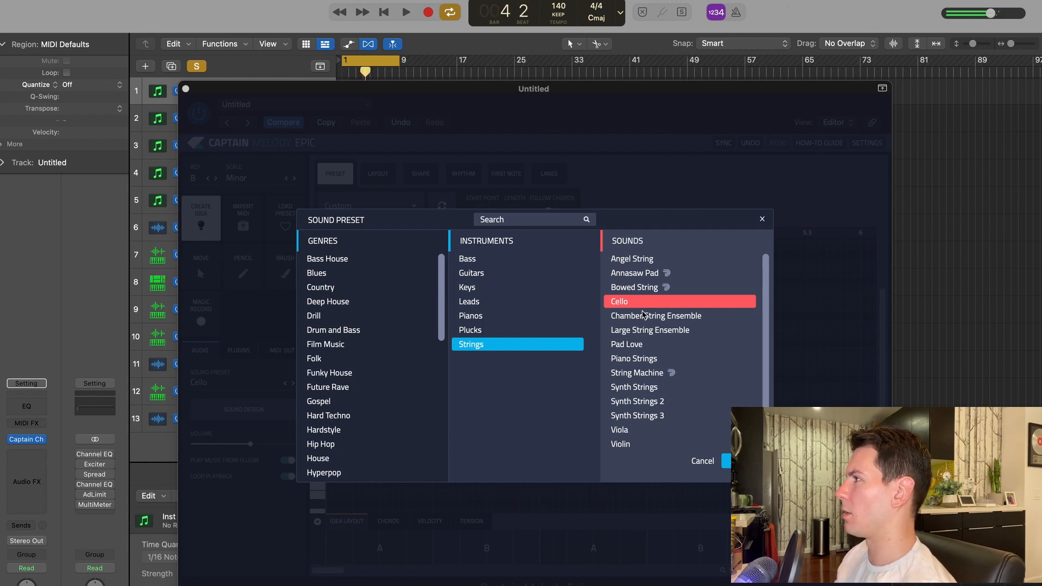
Audition Chamber String Ensemble, and apply Large String Ensemble as the melody's sound preset.
left_click(647, 316)
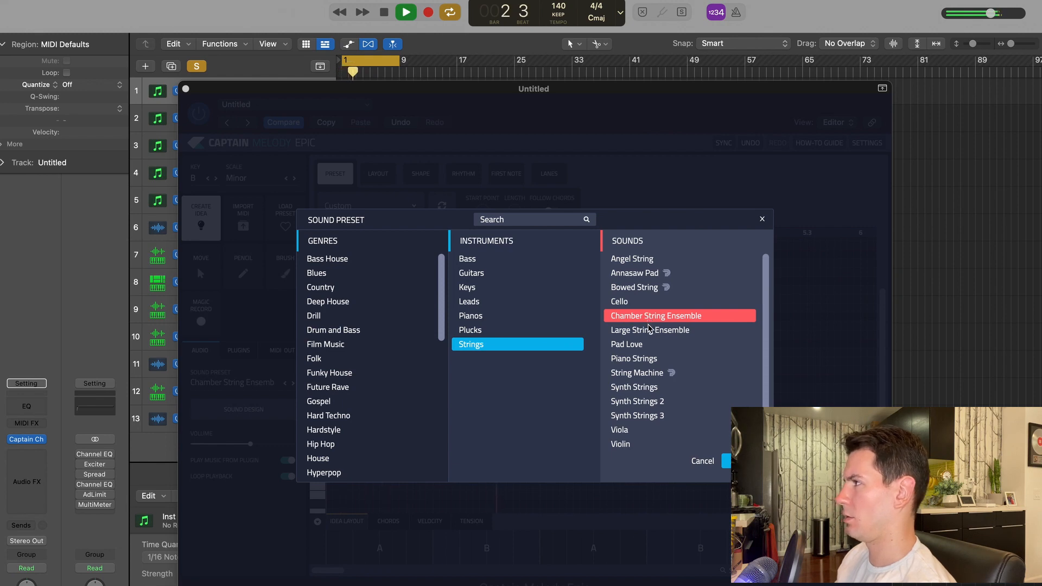
left_click(649, 330)
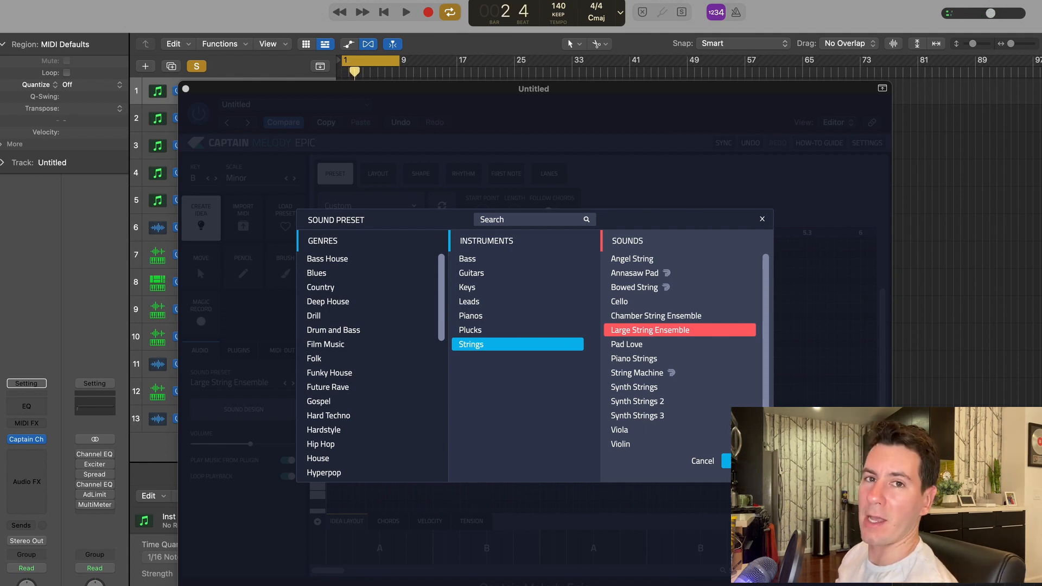
left_click(744, 461)
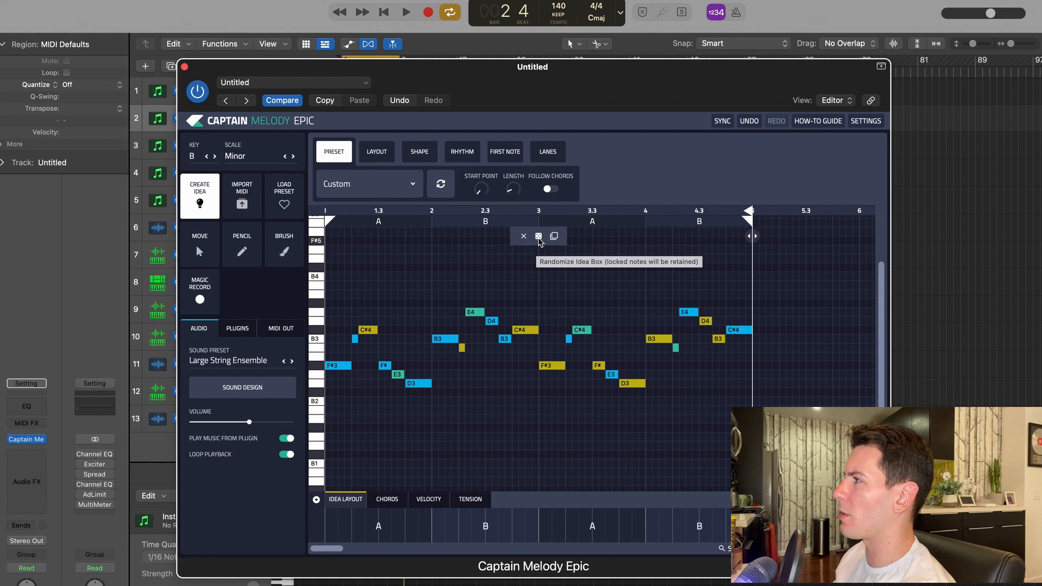
Randomize the four-bar melody idea four times, auditioning the versions, and play the last one from the start.
left_click(539, 239)
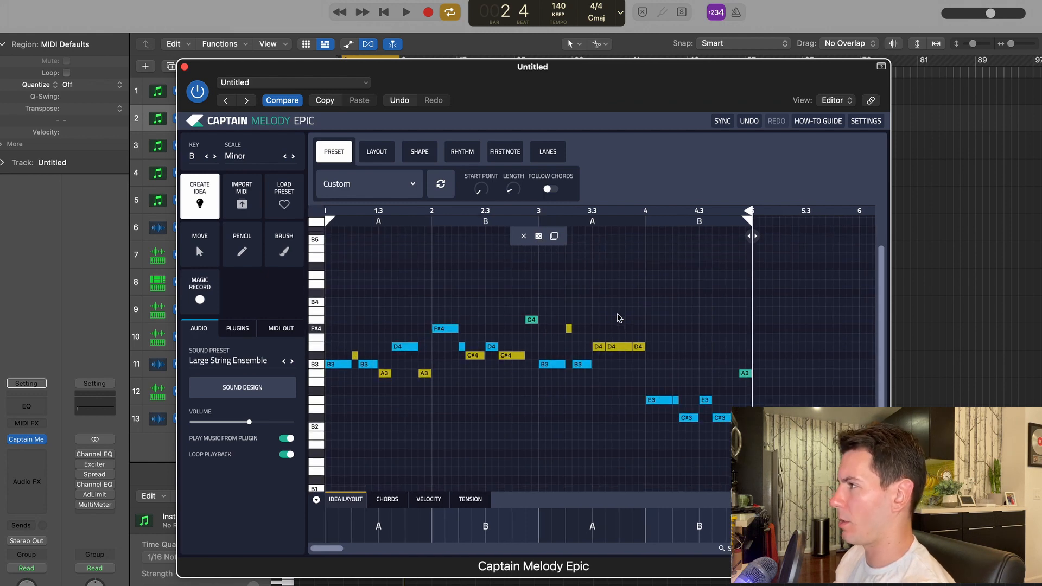
key("space")
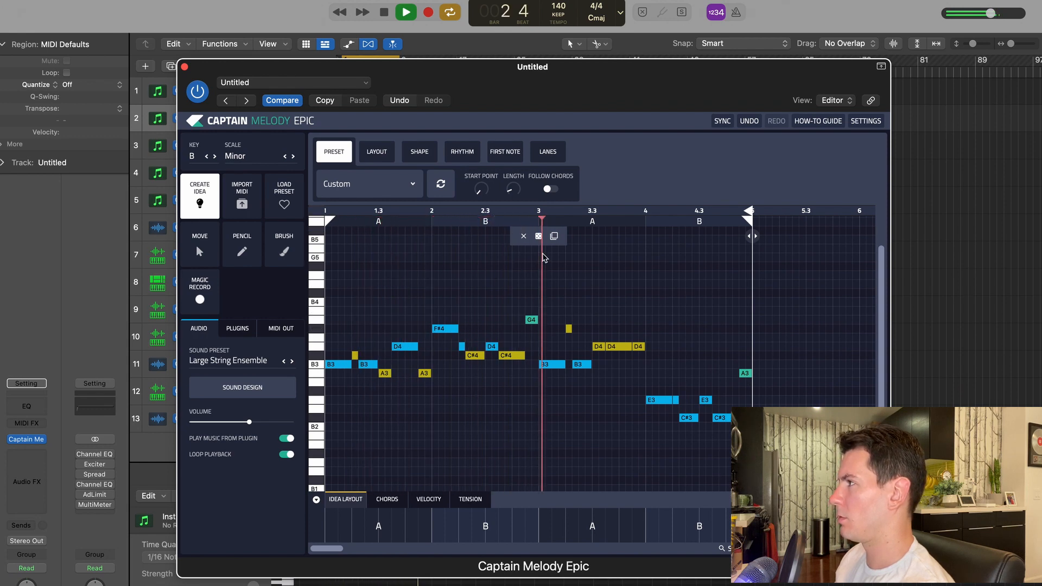
left_click(539, 236)
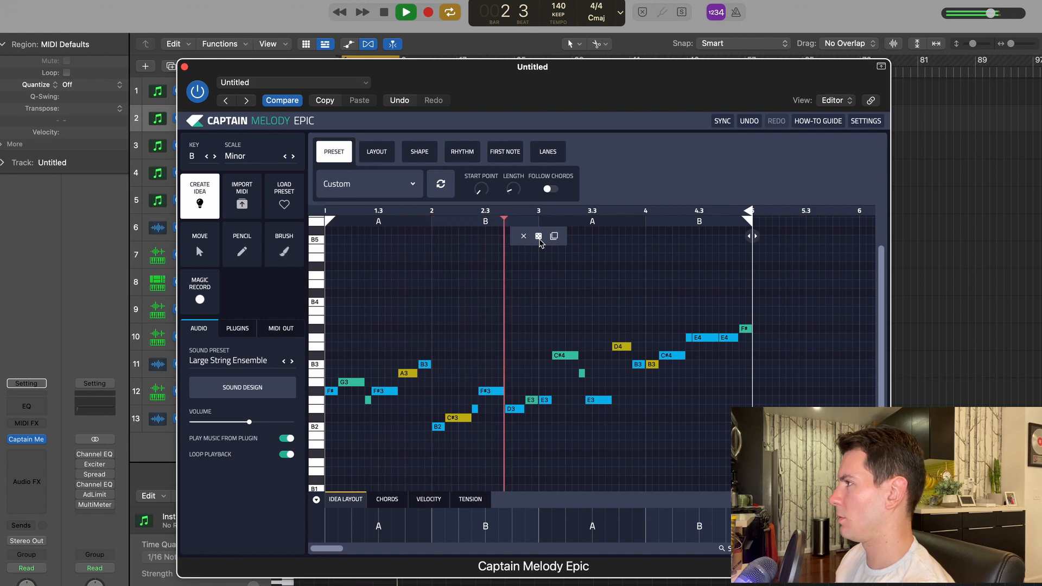
left_click(539, 237)
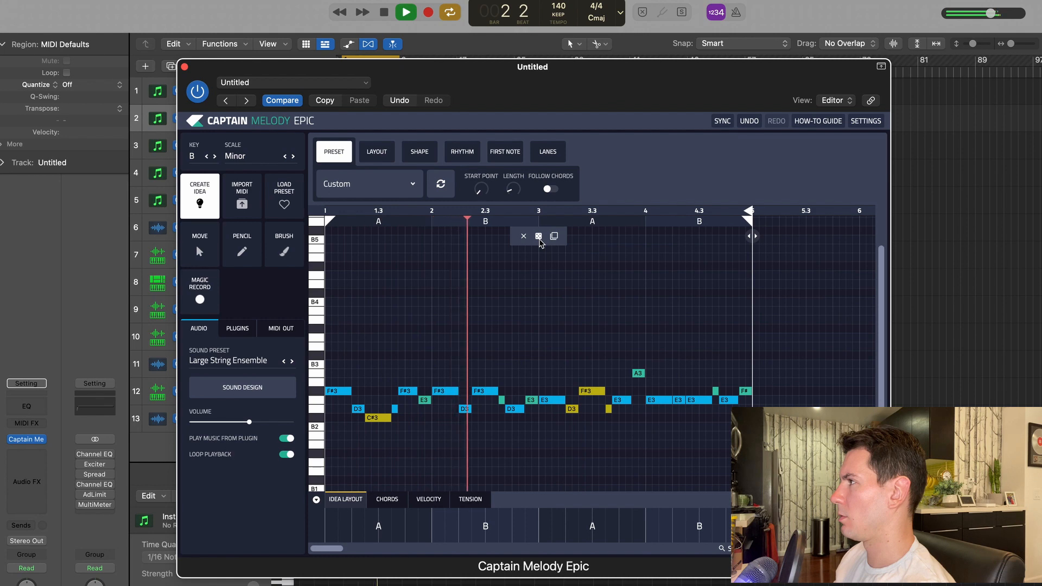
key("space")
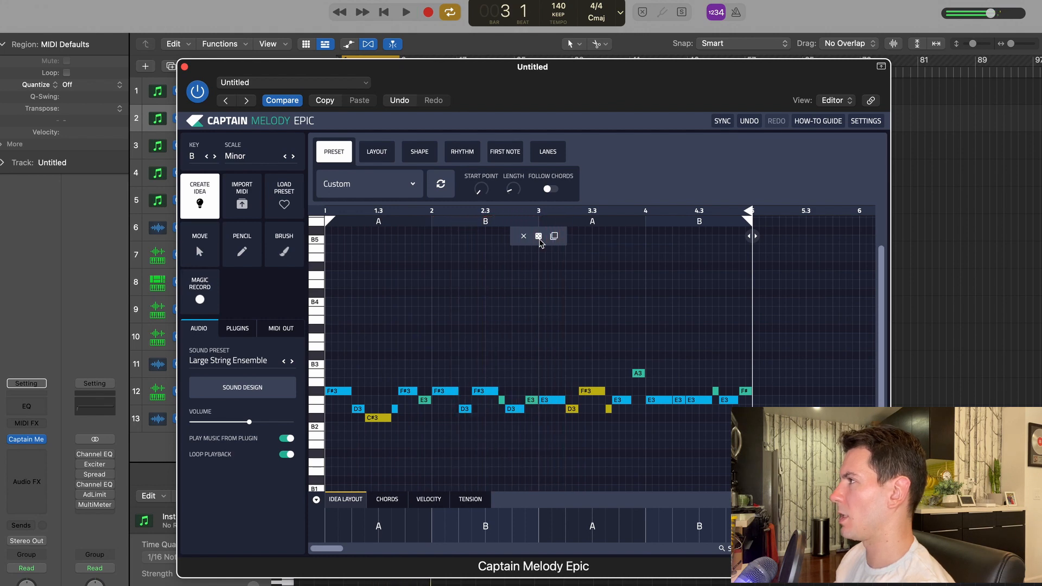
left_click(539, 237)
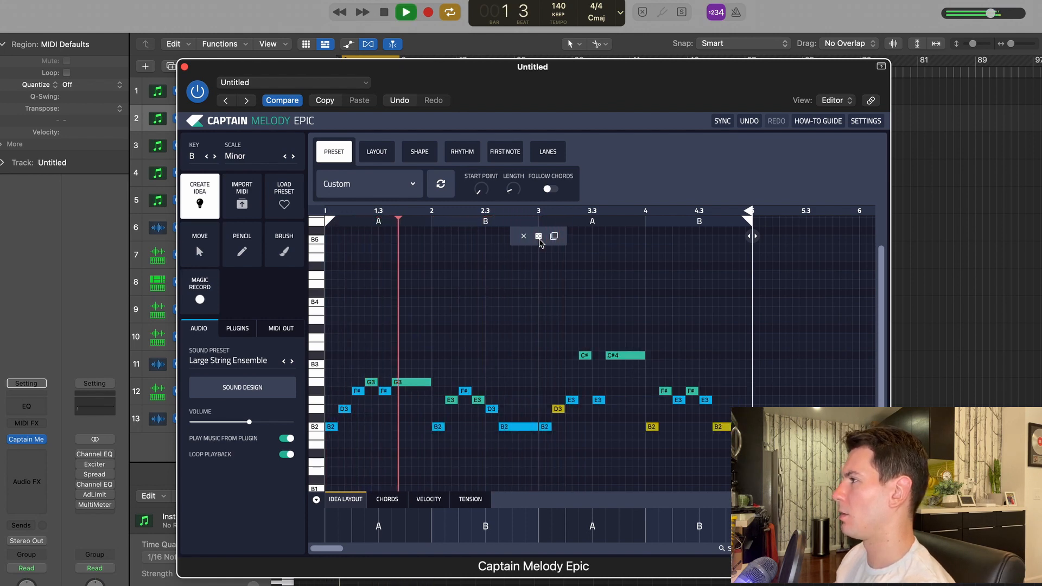
key("space")
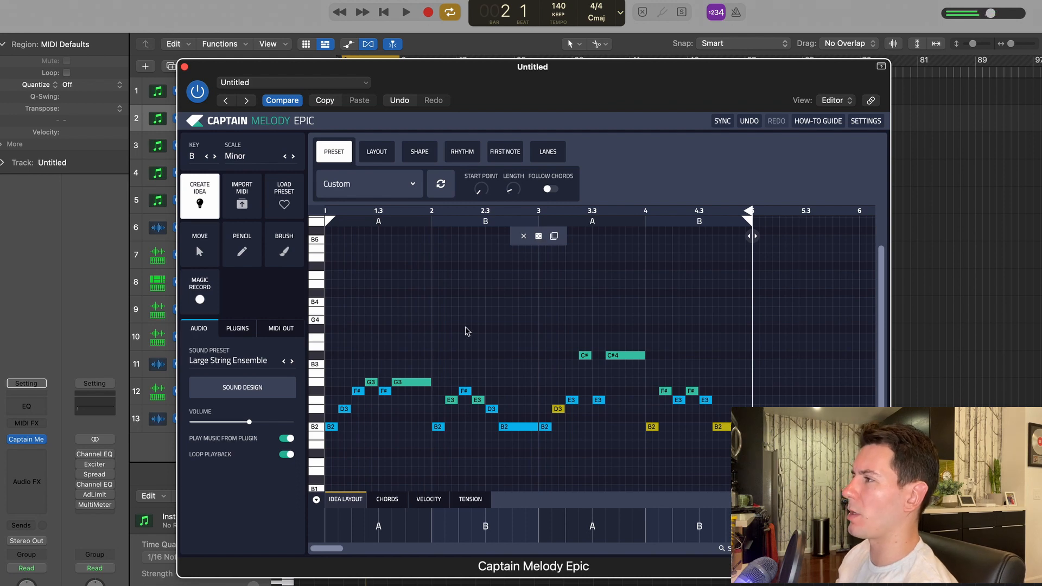
scroll(490, 346, "down", 3)
key("space")
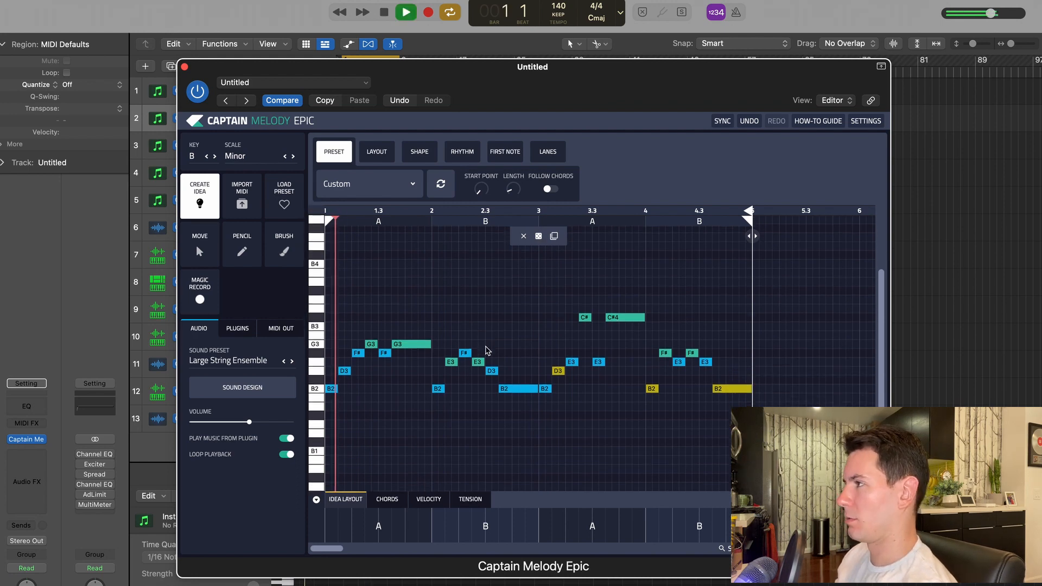
key("space")
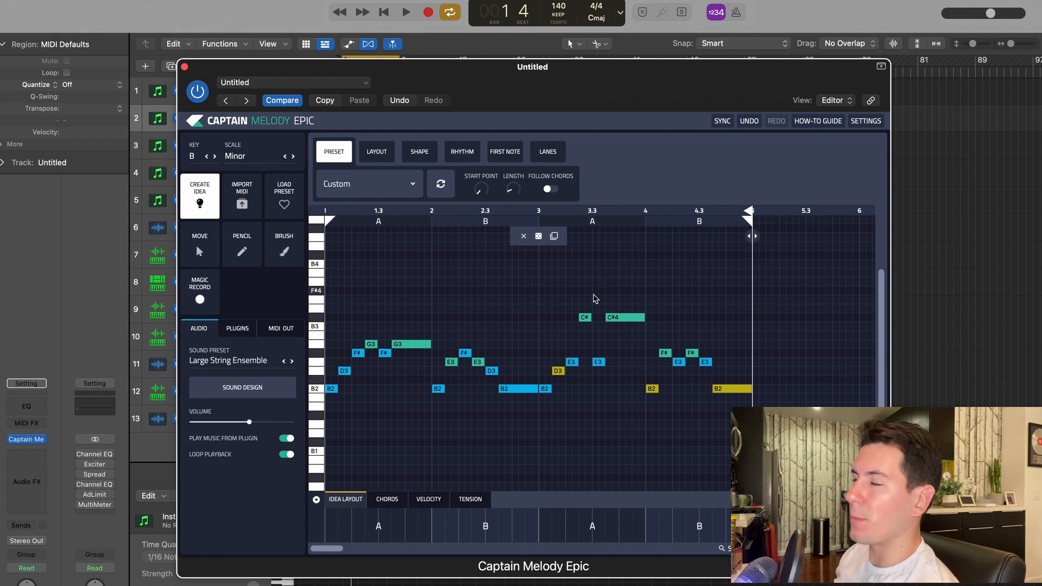
Lock all notes in the first bar, randomize the rest of the melody idea, and play it back.
left_click_drag(420, 303, 336, 413)
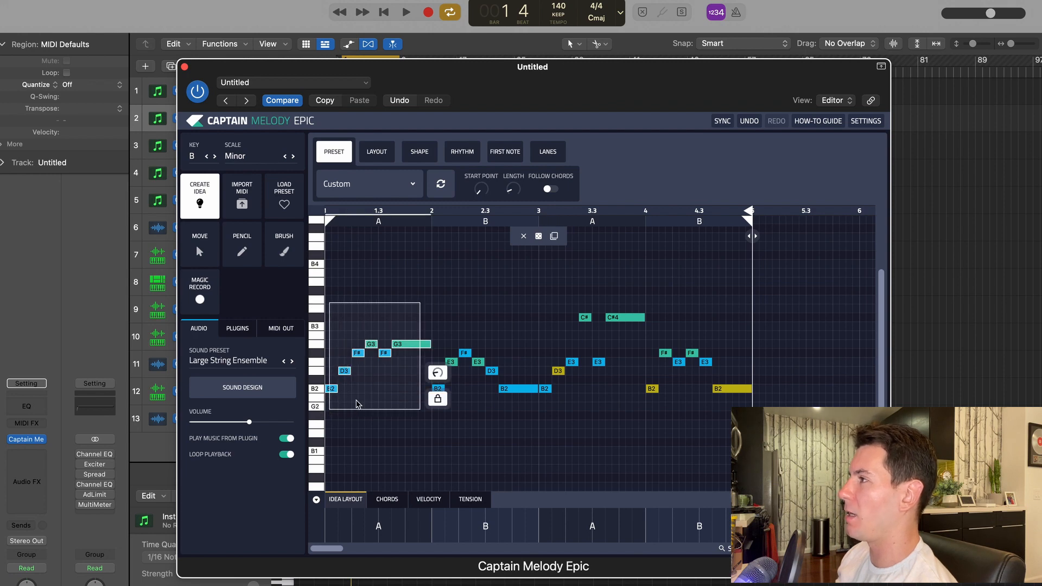
left_click(438, 402)
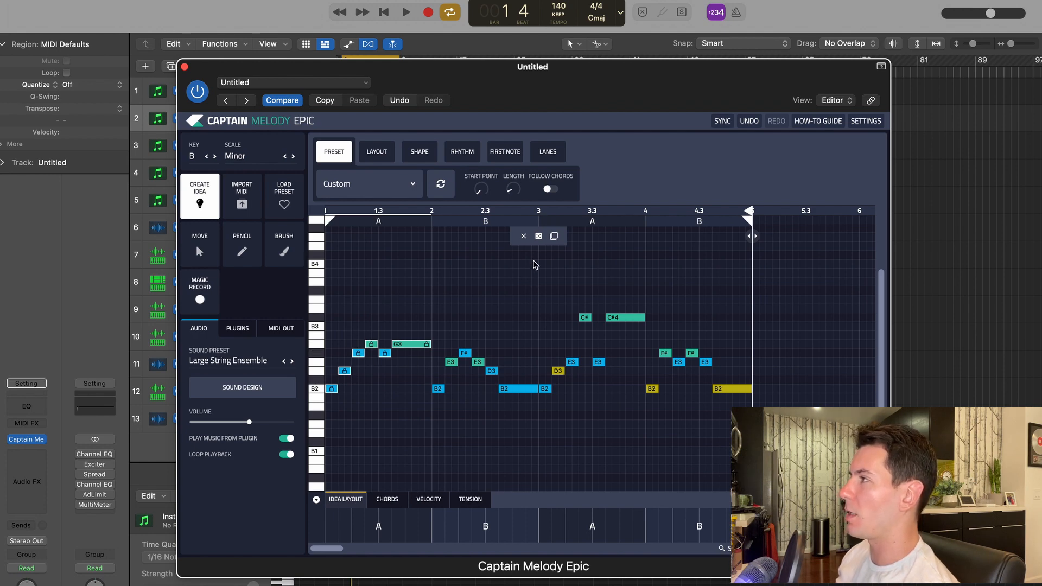
left_click(539, 236)
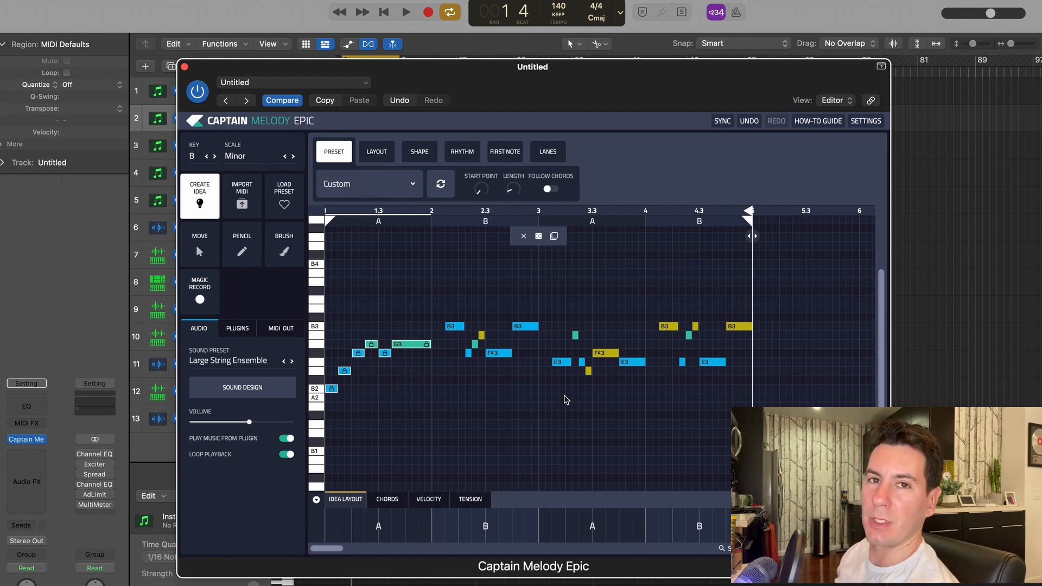
key("space")
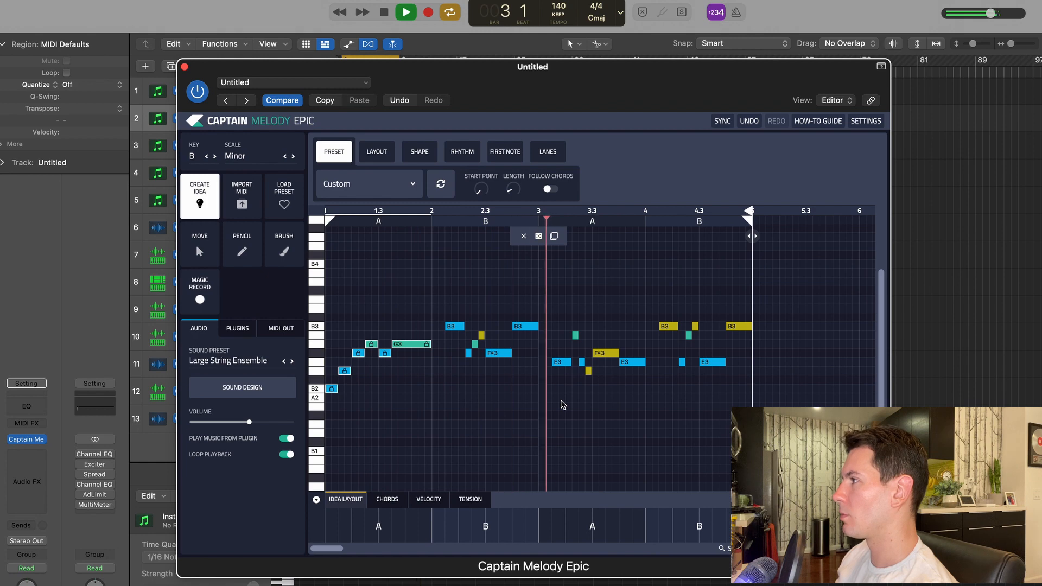
key("space")
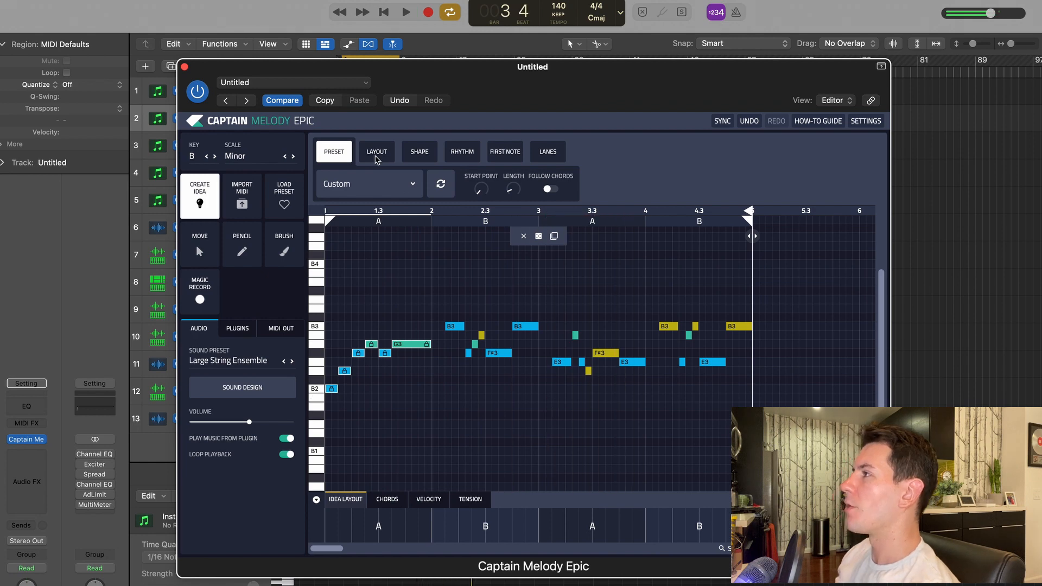
Try the AAAB layout for the melody idea and play it back.
left_click(377, 152)
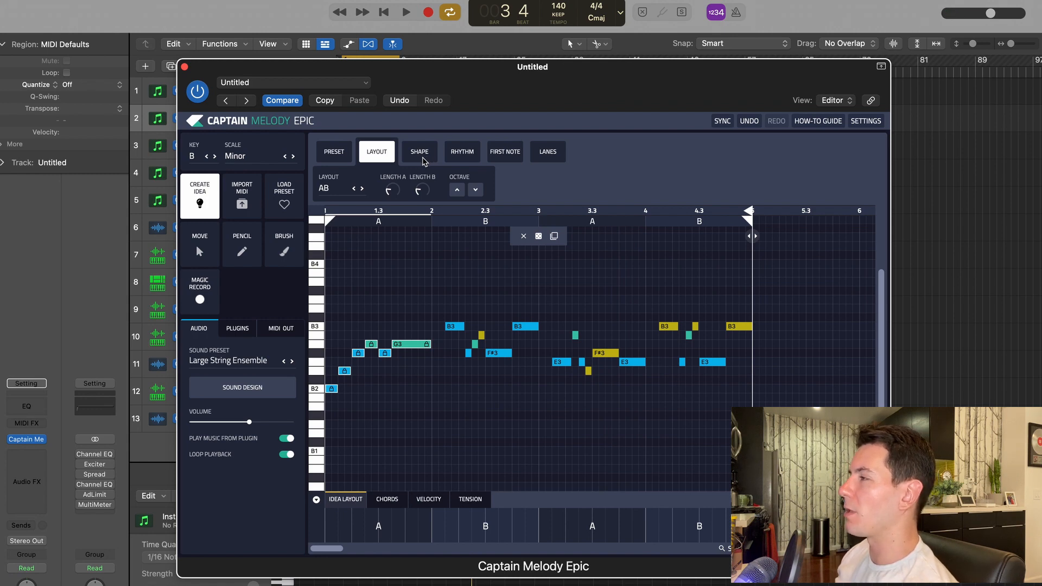
left_click(336, 192)
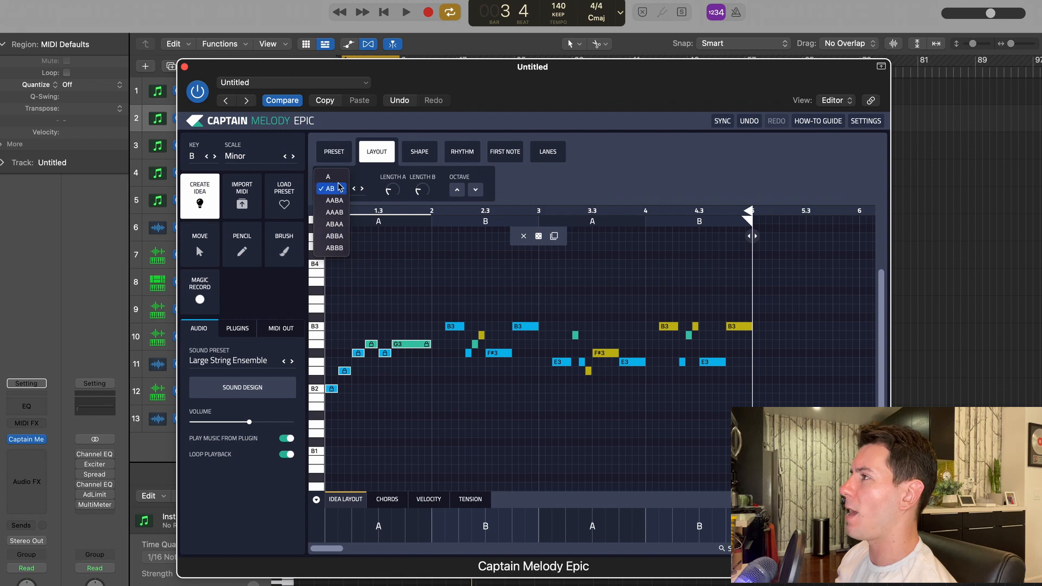
left_click(343, 215)
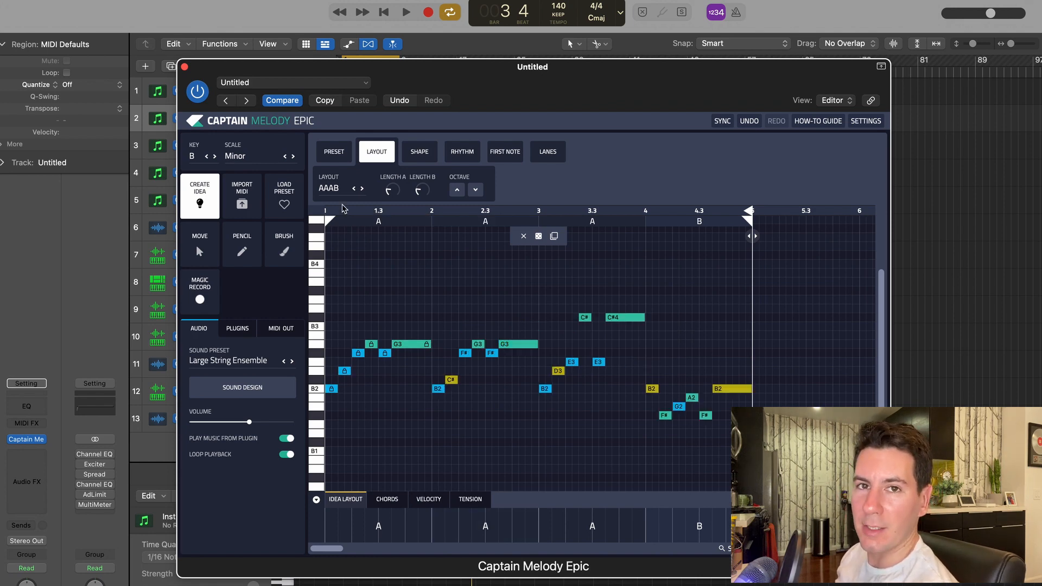
key("space")
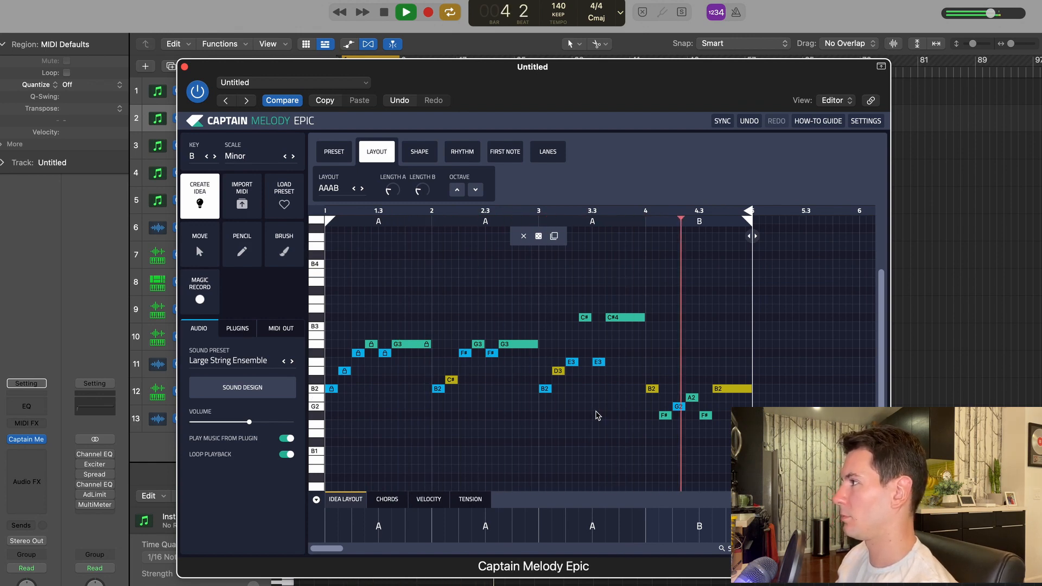
key("space")
Set the melody idea's layout to ABAA and play it back.
left_click(337, 195)
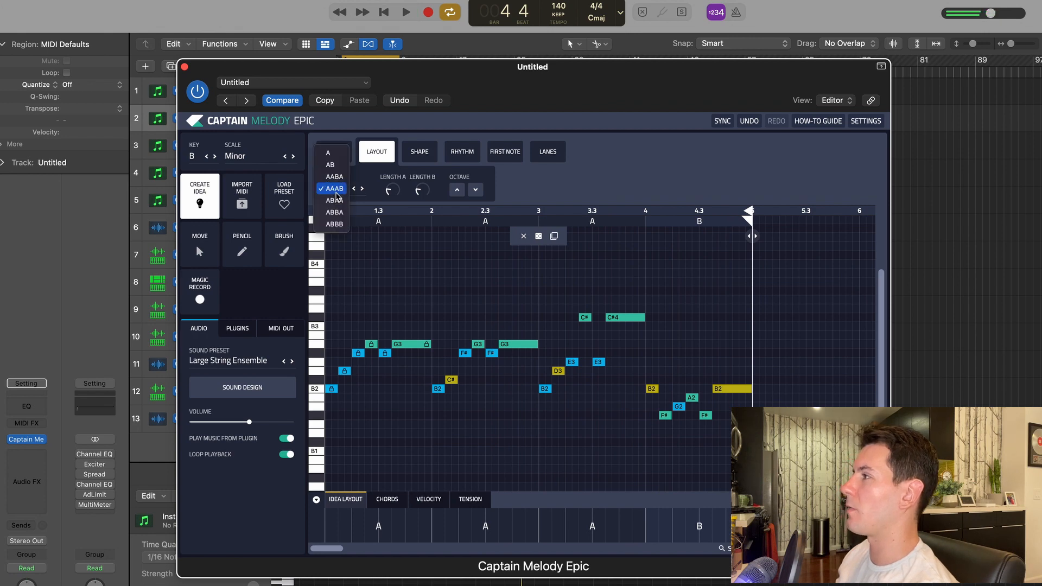
left_click(341, 202)
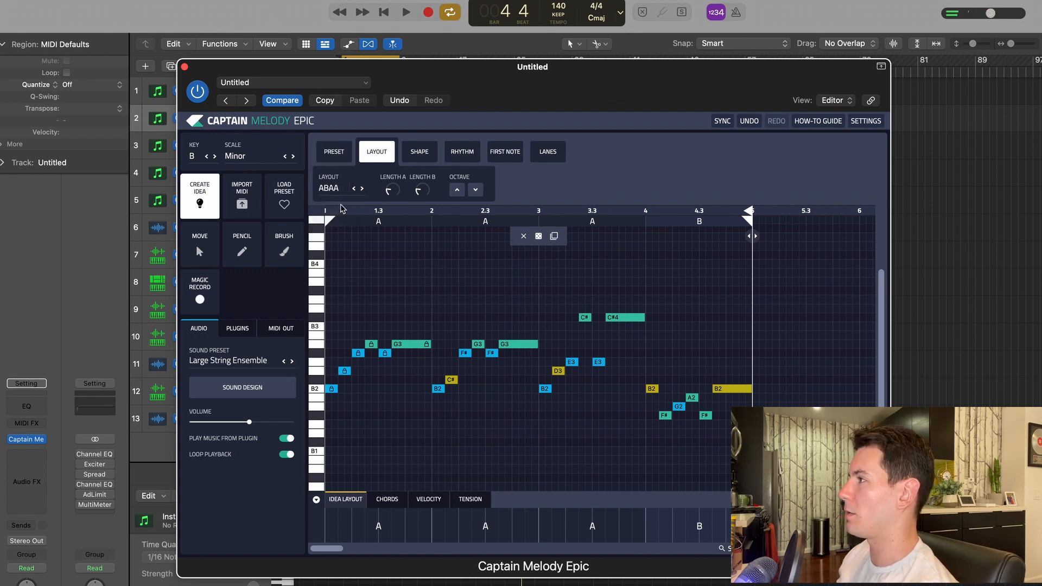
key("space")
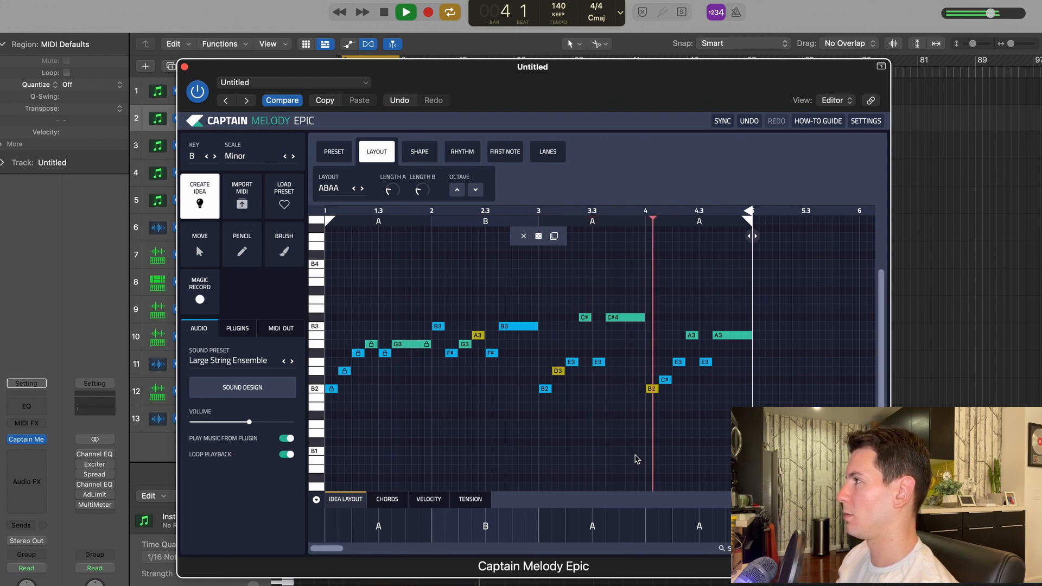
key("space")
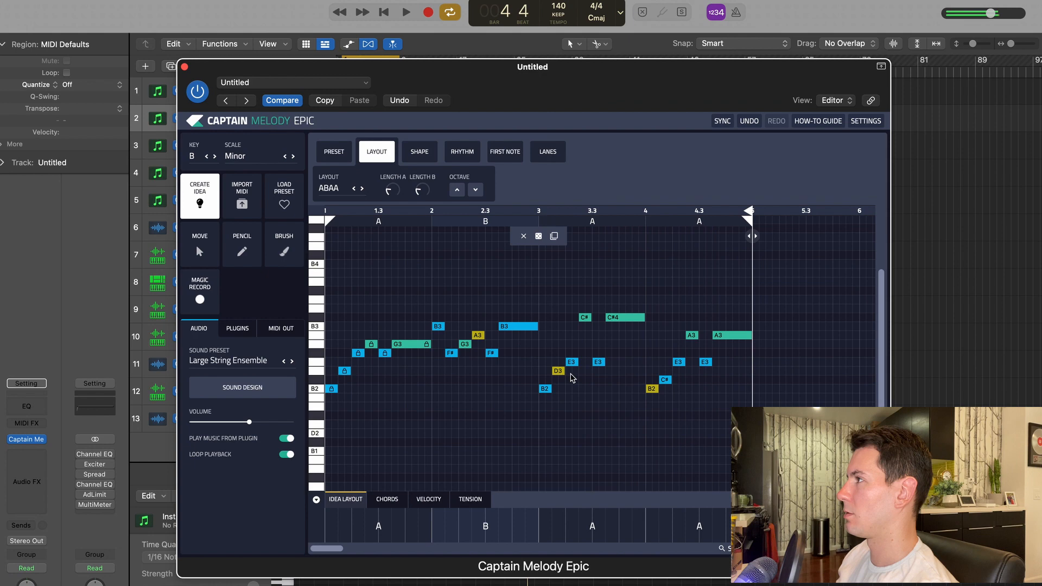
Raise the step and leap amounts of melody shape A and play back the reshaped melody.
left_click(420, 154)
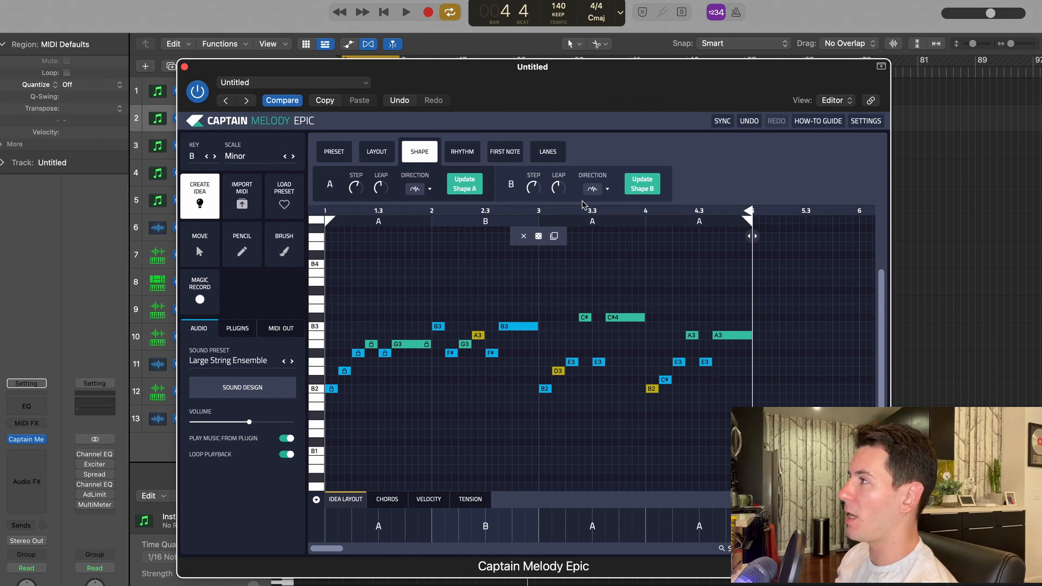
left_click_drag(356, 192, 385, 194)
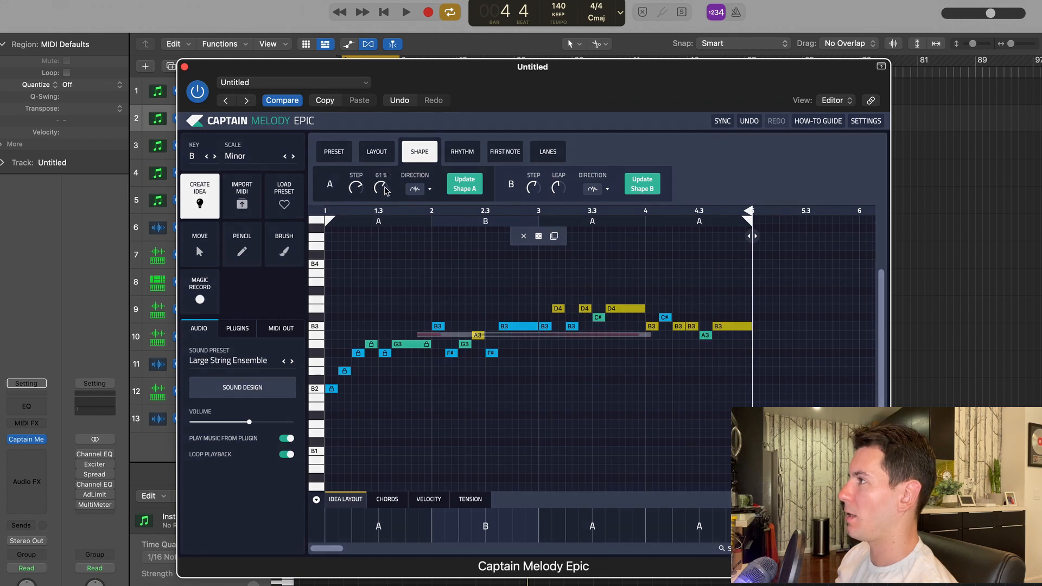
key("space")
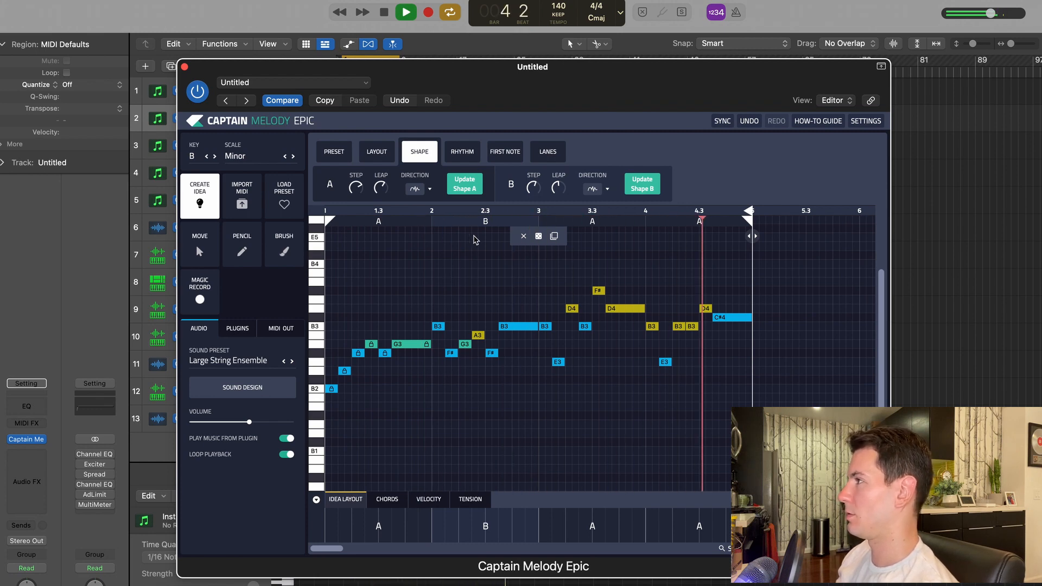
key("space")
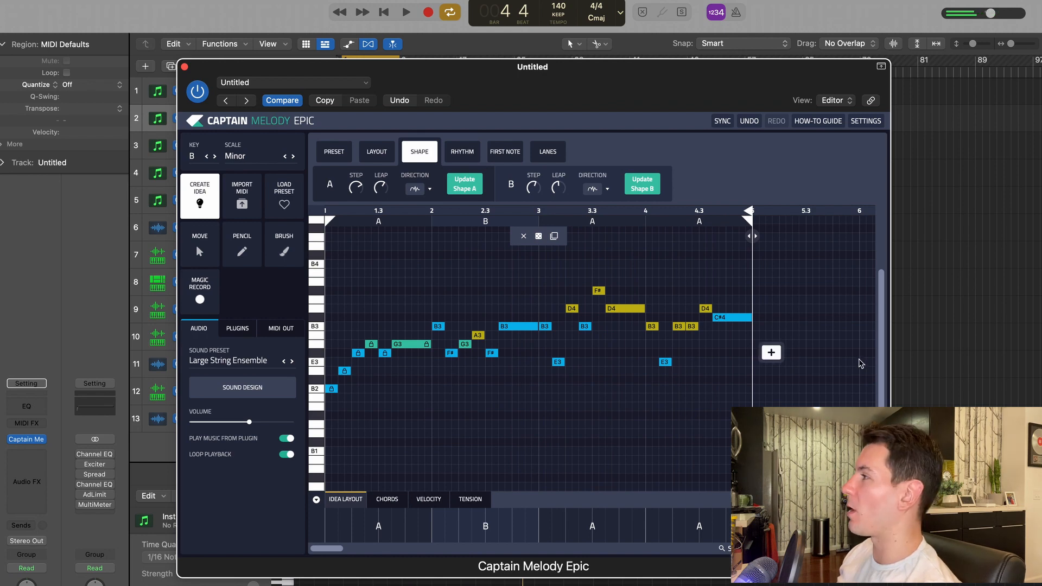
Select the notes in the fourth bar of the melody idea and lock them.
left_click_drag(744, 284, 661, 386)
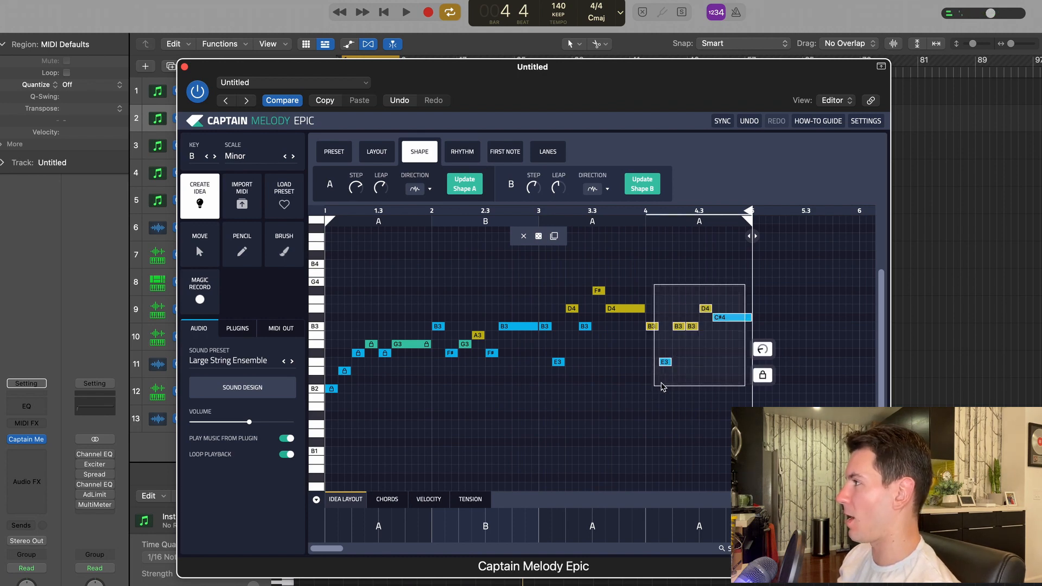
left_click(758, 379)
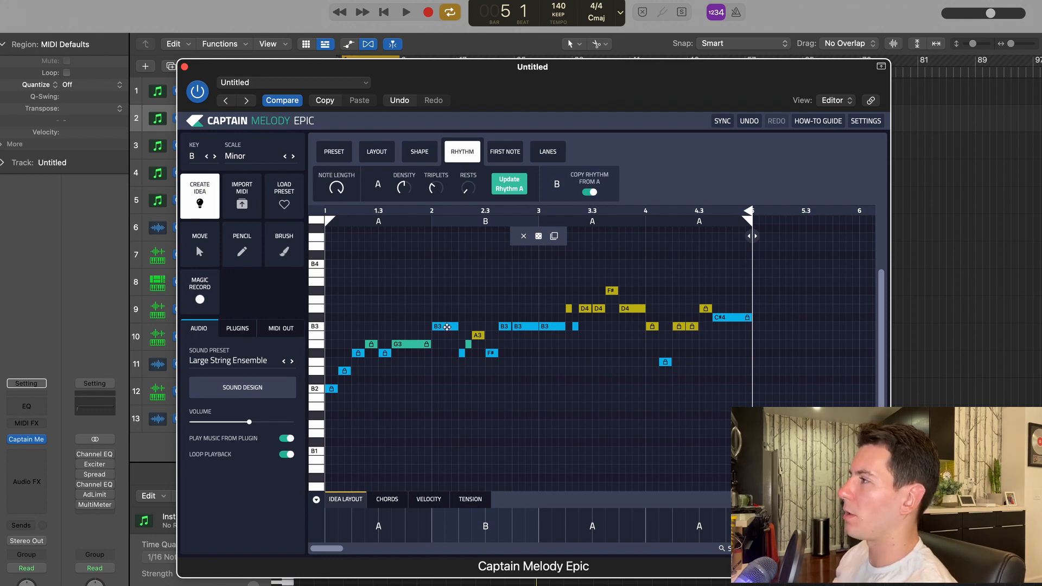
left_click(446, 326)
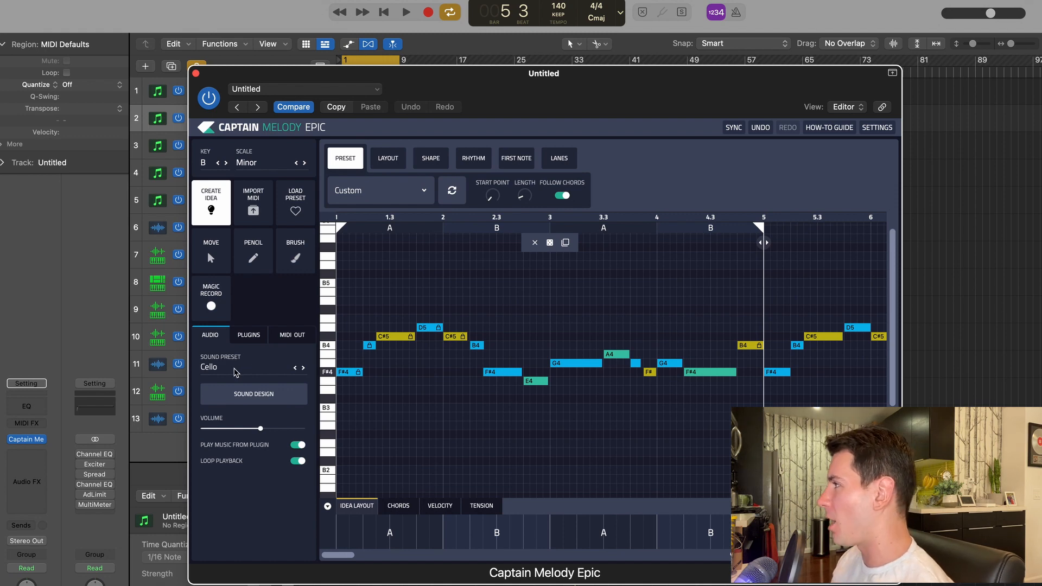
Audition the Cello melody, raise its global reverb in Sound Design, and choose the Arena reverb type.
key("space")
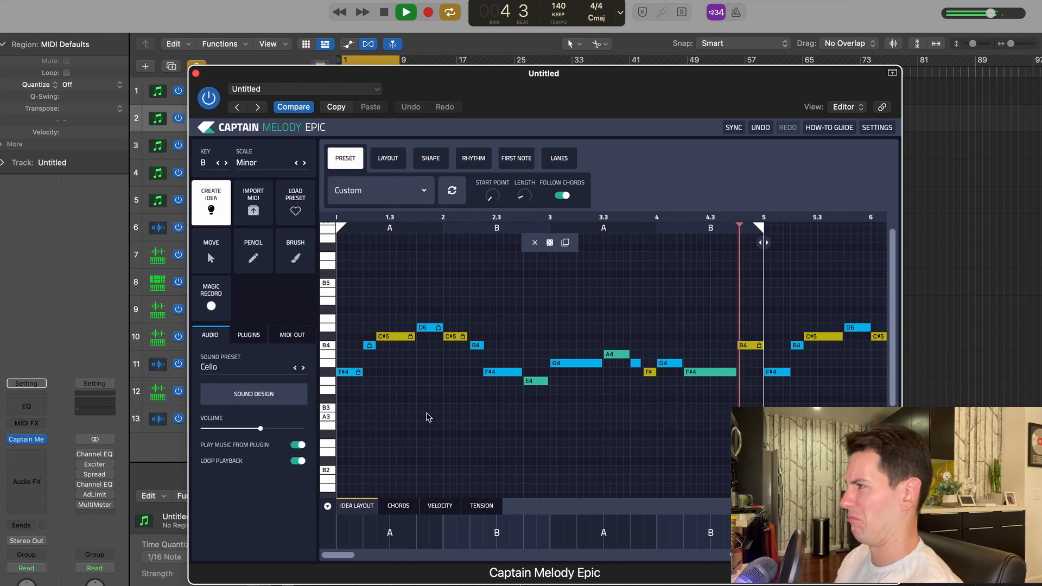
key("space")
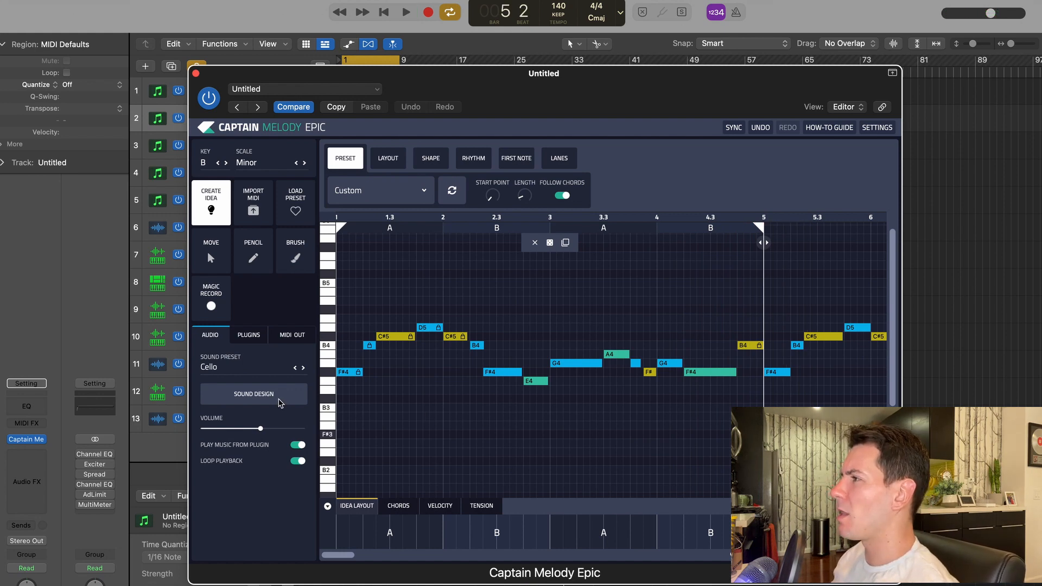
left_click(281, 401)
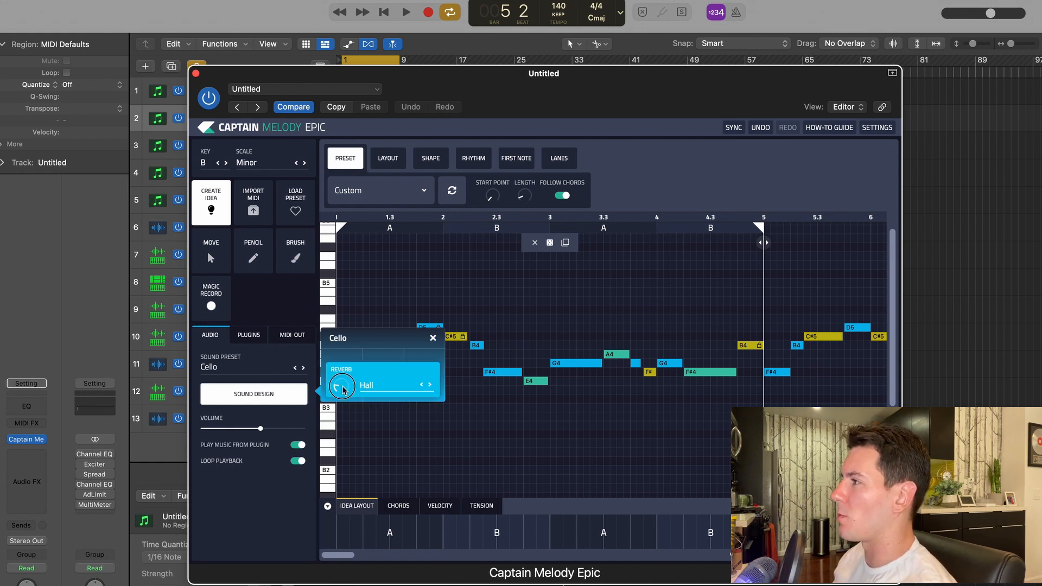
left_click_drag(341, 383, 342, 382)
left_click(391, 384)
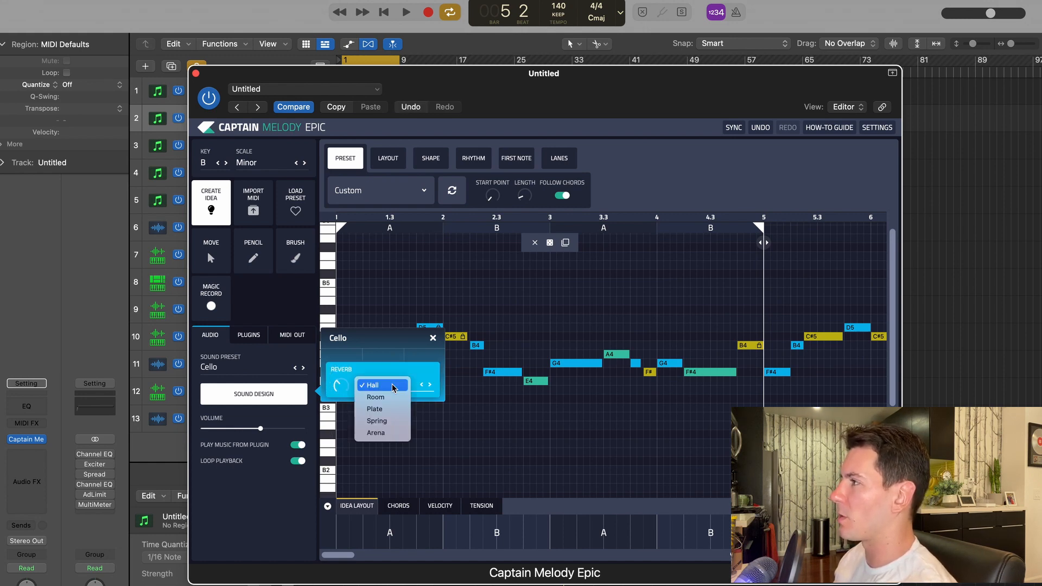
left_click(391, 432)
Raise the global reverb further while the Cello melody plays, stop playback, and close the melody plugin.
key("space")
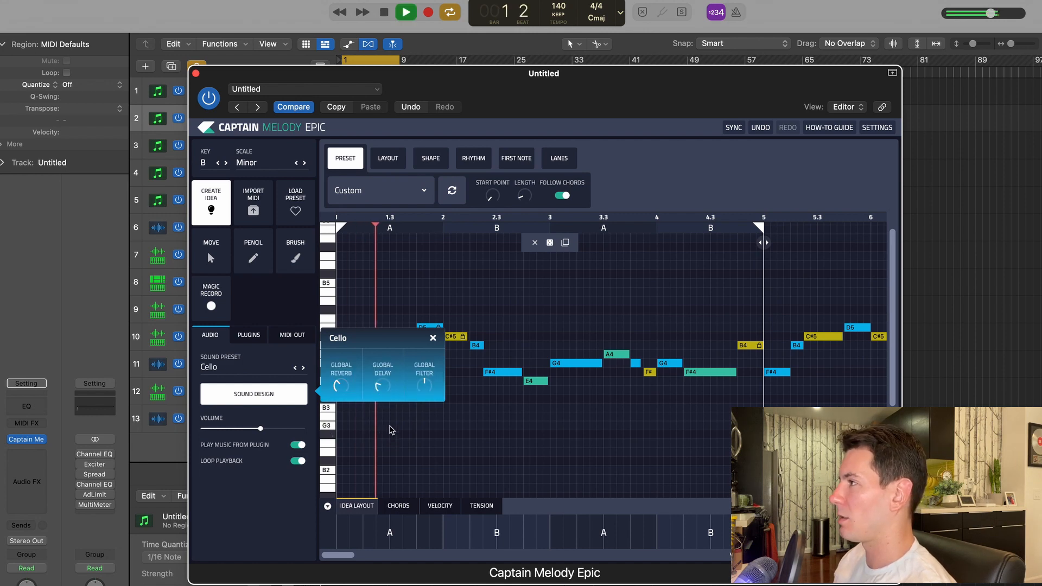
mouse_move(344, 380)
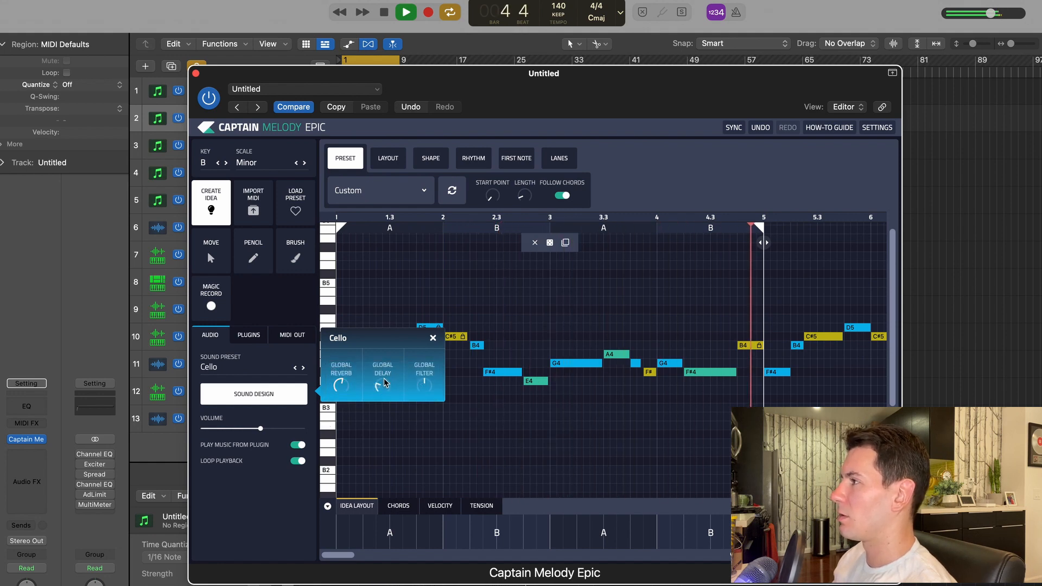
key("space")
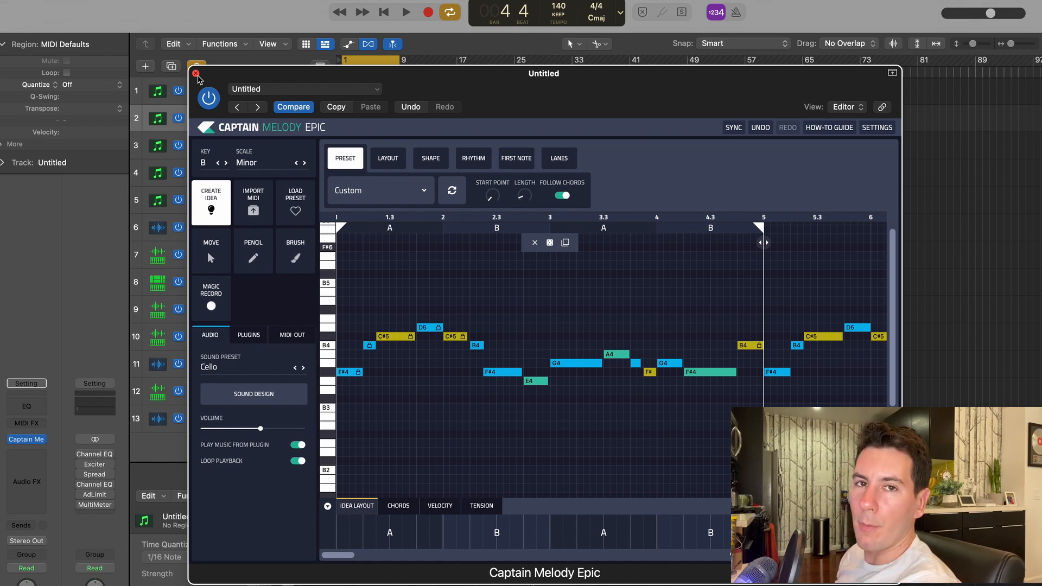
left_click(196, 73)
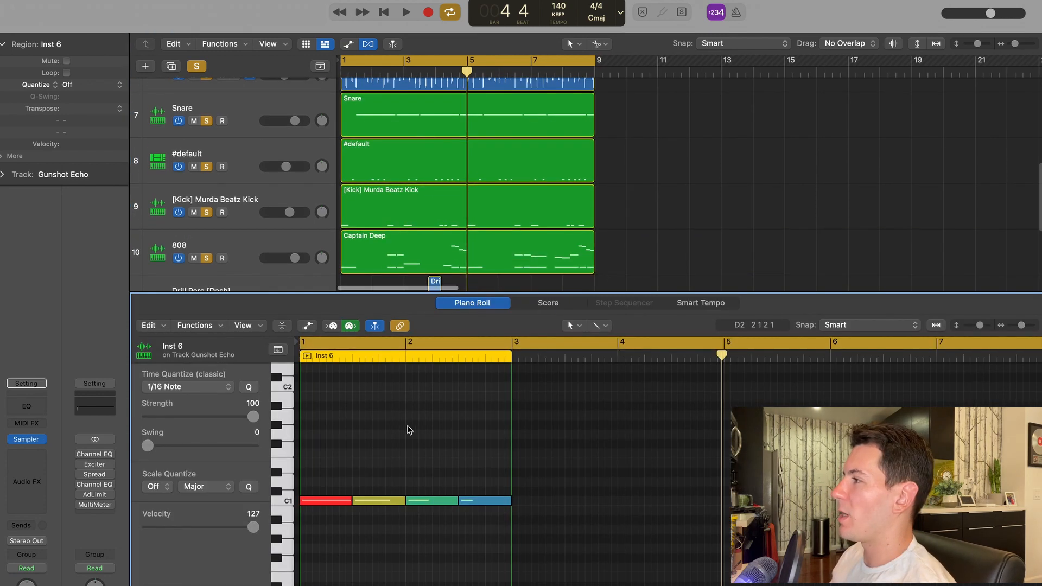
Inspect the hi-hat loop and Snare regions in the editor, and enlarge the track area to show more drum tracks.
scroll(405, 98, "up", 1)
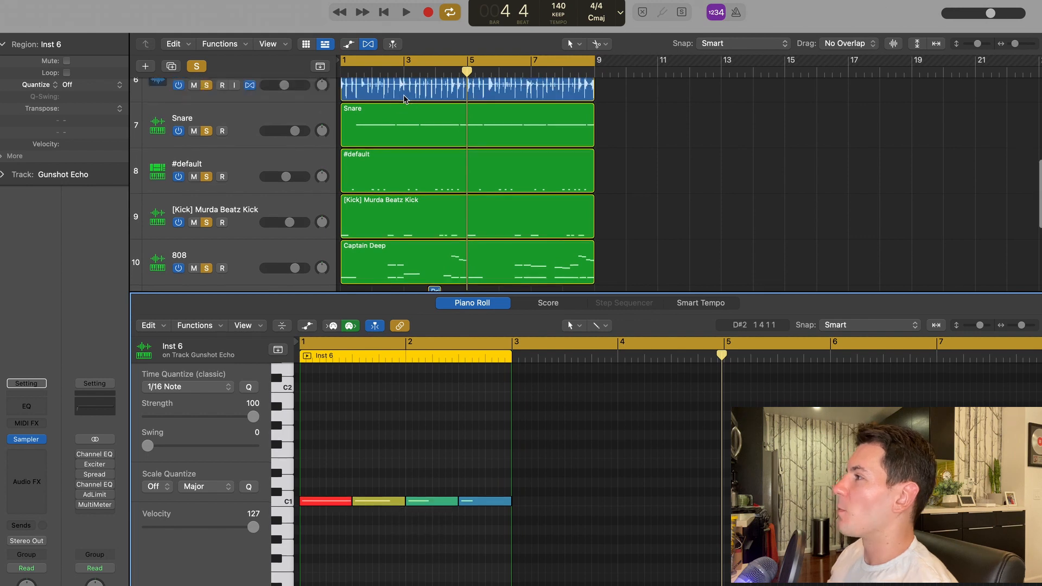
left_click(406, 97)
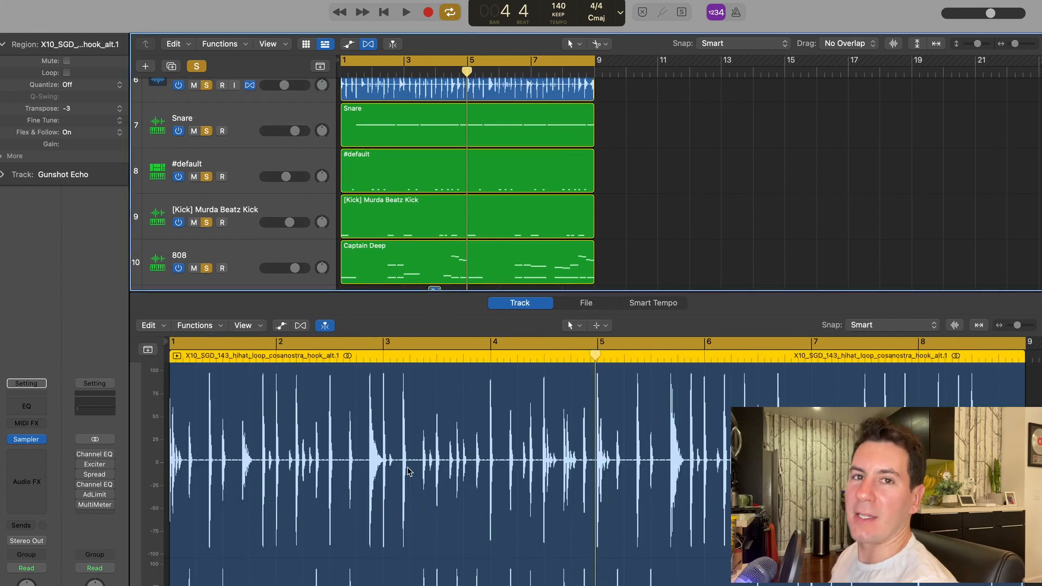
key("Down")
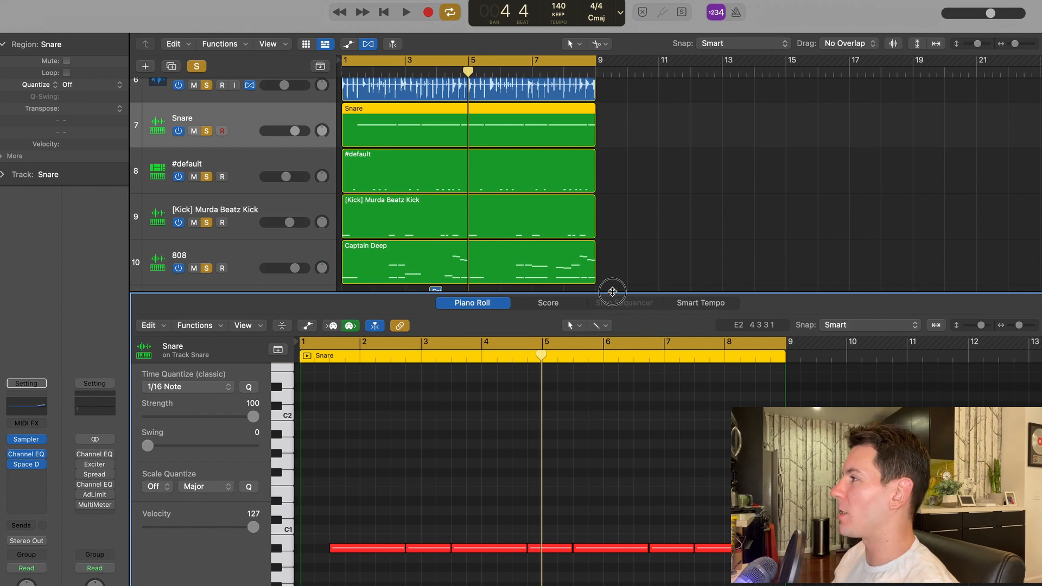
left_click_drag(615, 291, 629, 385)
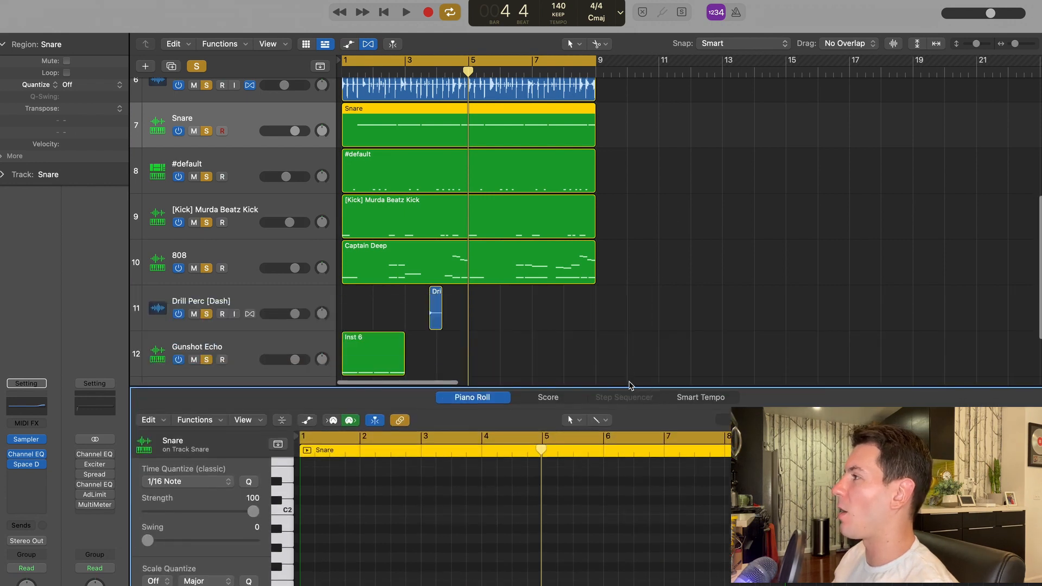
Open the 808 track's Captain Deep region to examine its notes, and play back the soloed drum and bass tracks.
left_click(443, 263)
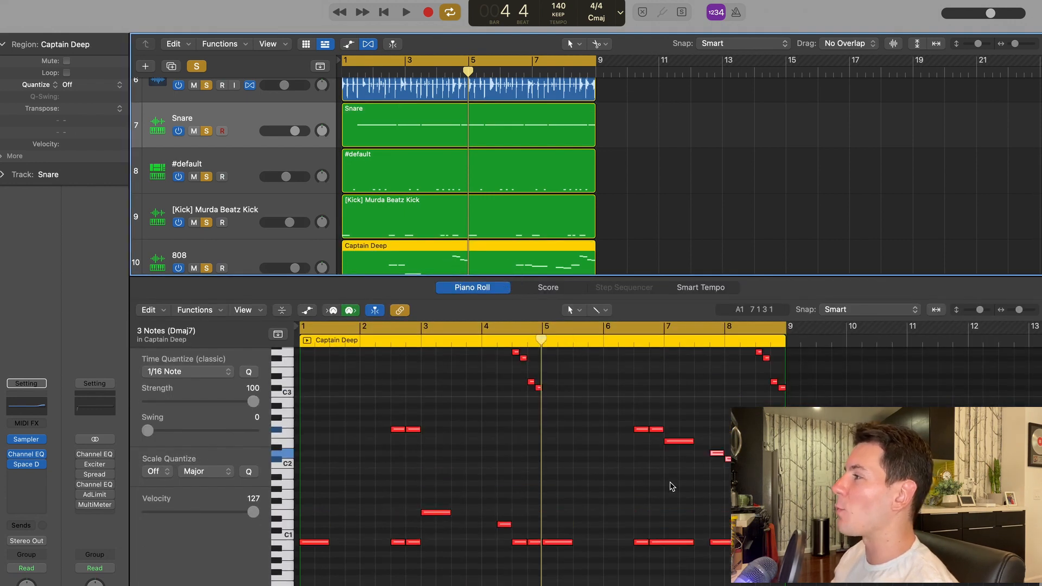
left_click(491, 328)
left_click(497, 339)
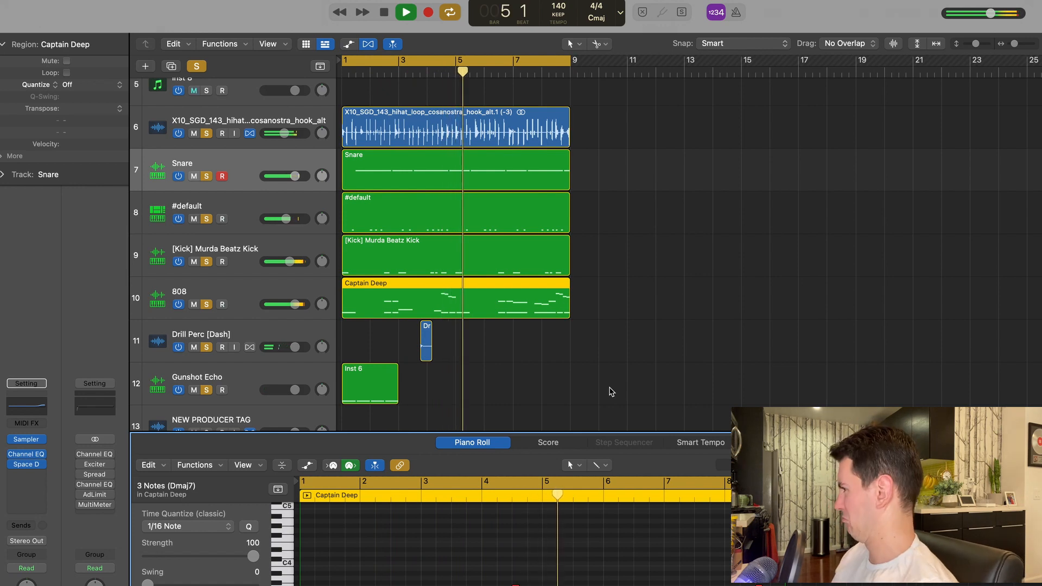
key("space")
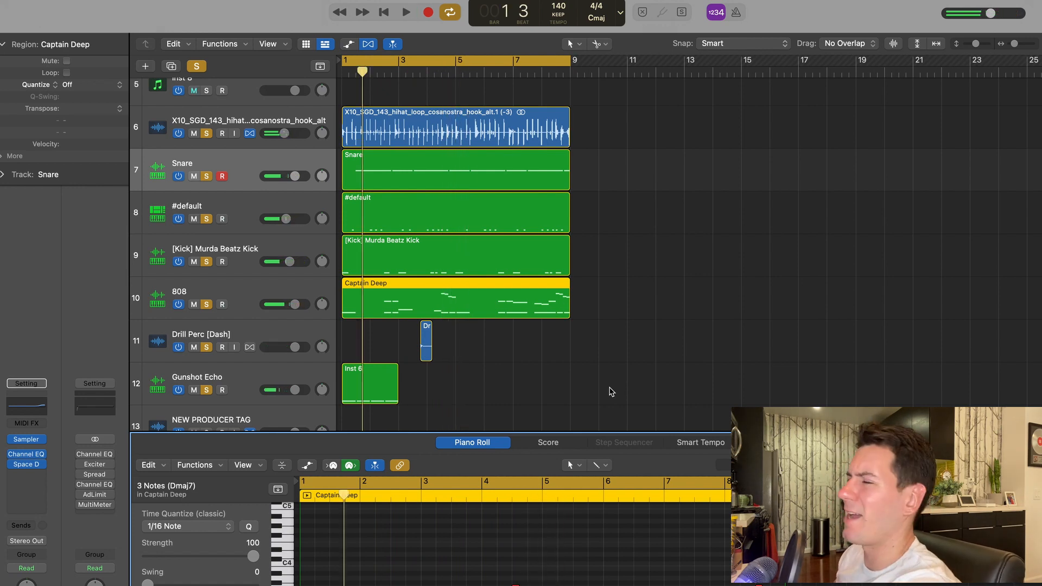
Open RC-20 Retro Color on the first track, examine its Vinyl 1 settings, and close the plugin.
key("super+Up")
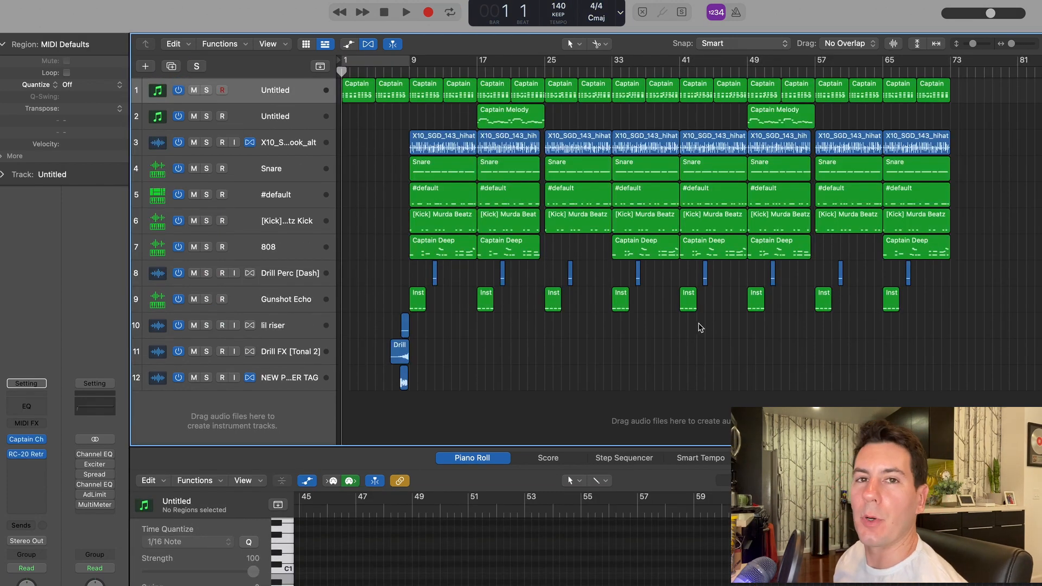
left_click(26, 454)
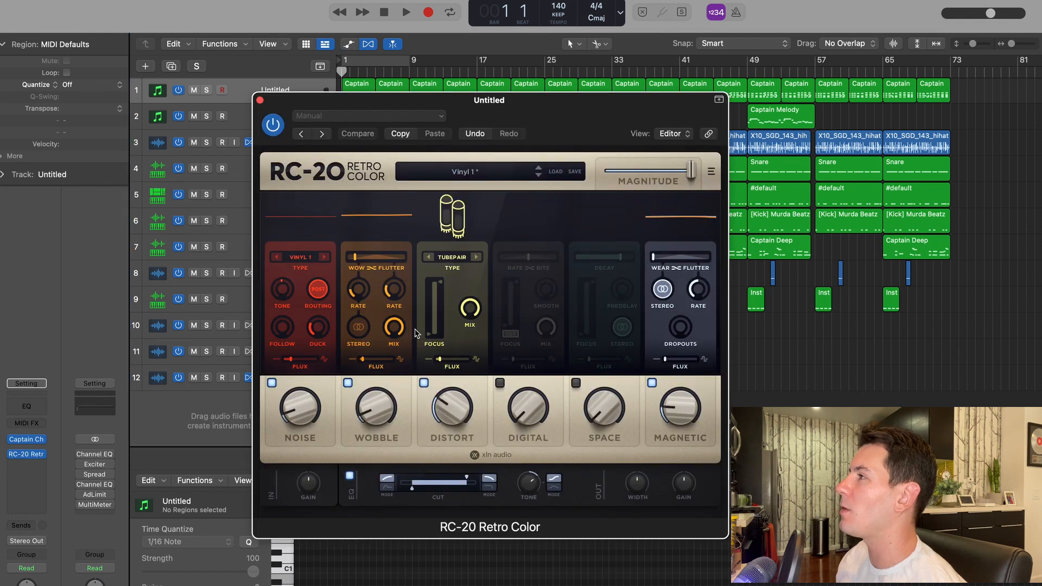
left_click_drag(522, 116, 514, 102)
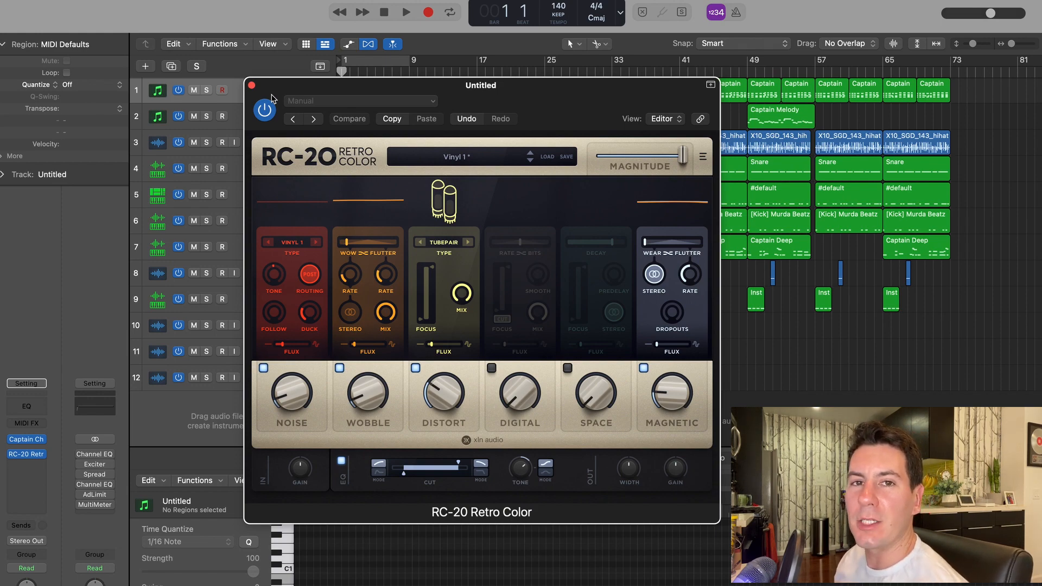
left_click(252, 85)
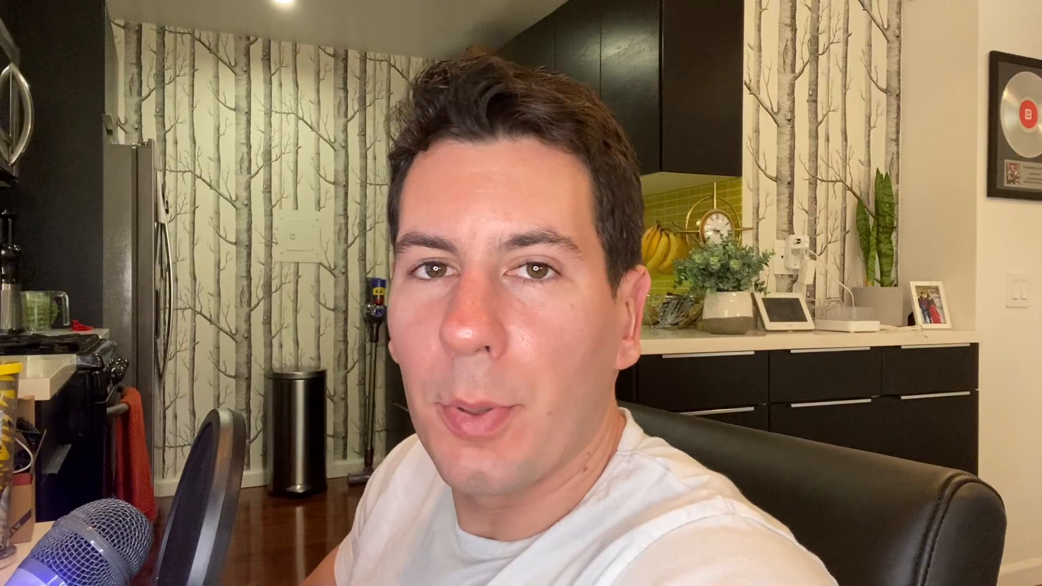